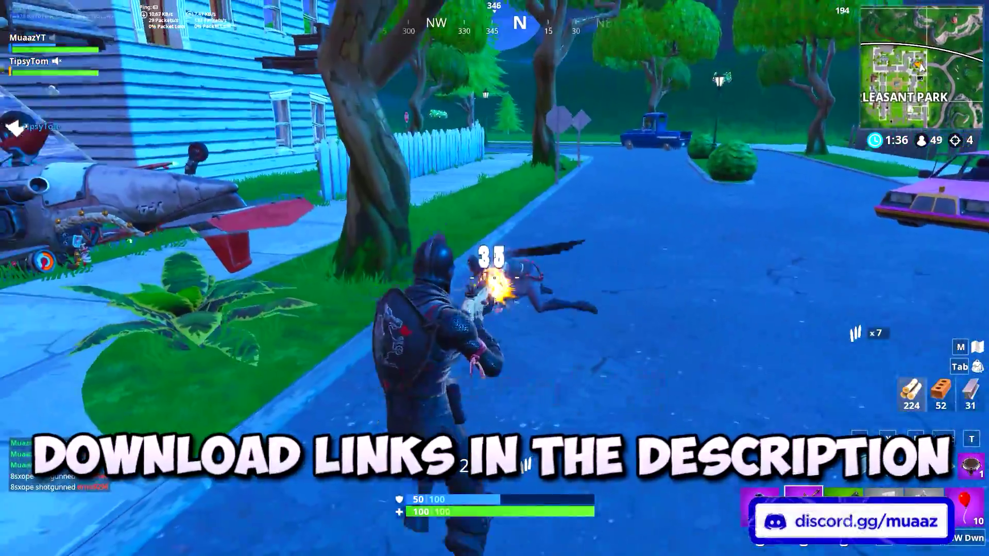
# - Finish off the nearby enemy and collect the dropped materials and ammo
pyautogui.click(495, 278)
pyautogui.press('r')
pyautogui.press('w')
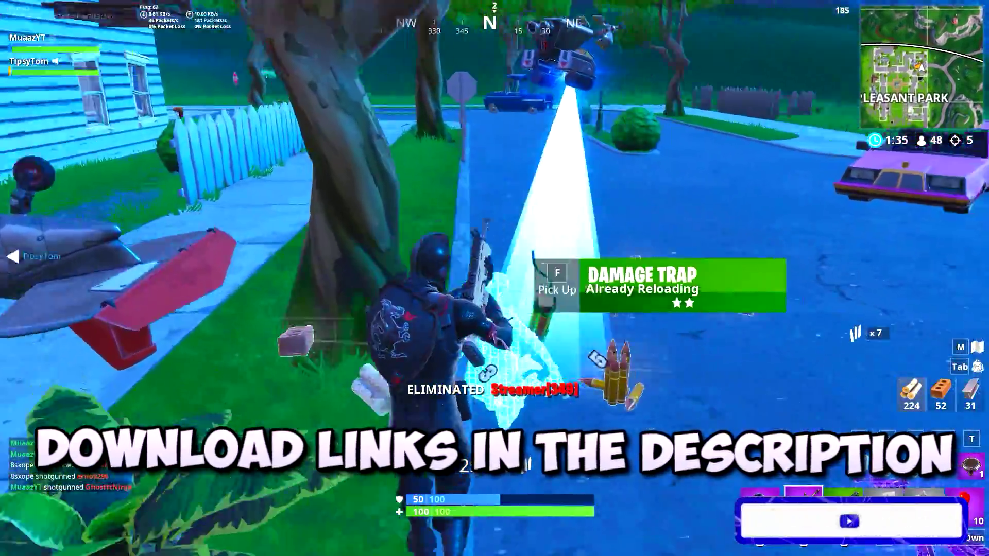
pyautogui.press('f')
pyautogui.press('w')
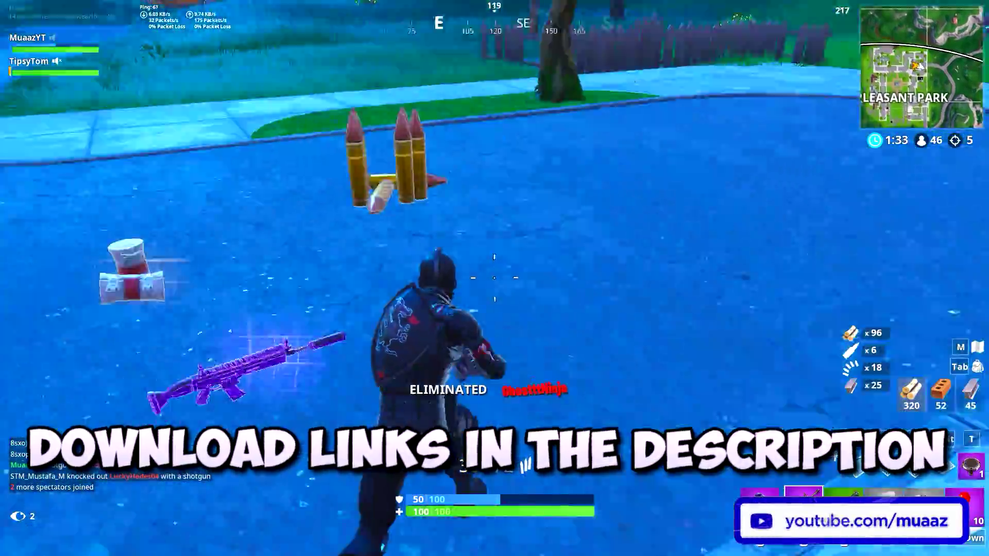
# - Run past the house and hedge toward the road, switching to the previous weapon slot
pyautogui.press('w')
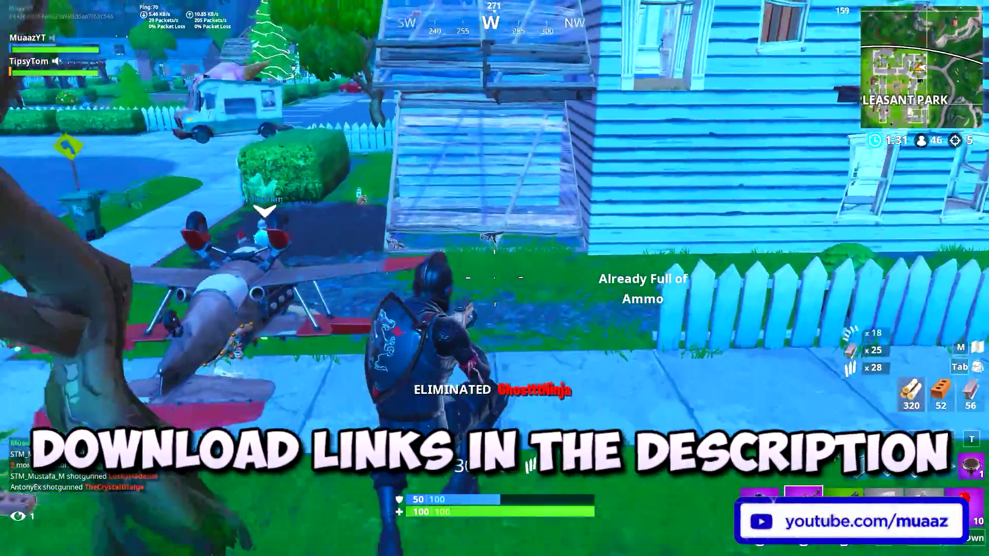
pyautogui.press('a')
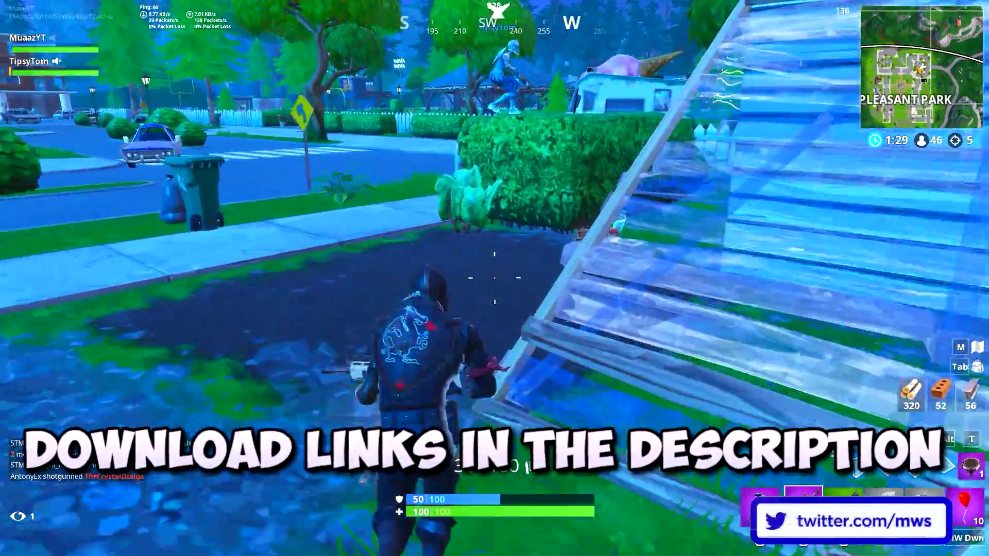
pyautogui.press('w')
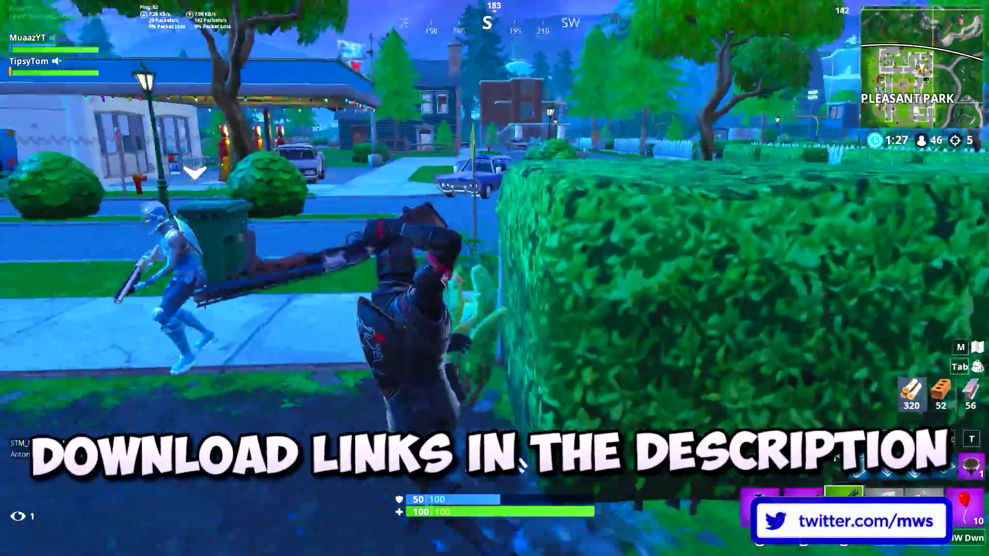
pyautogui.press('w')
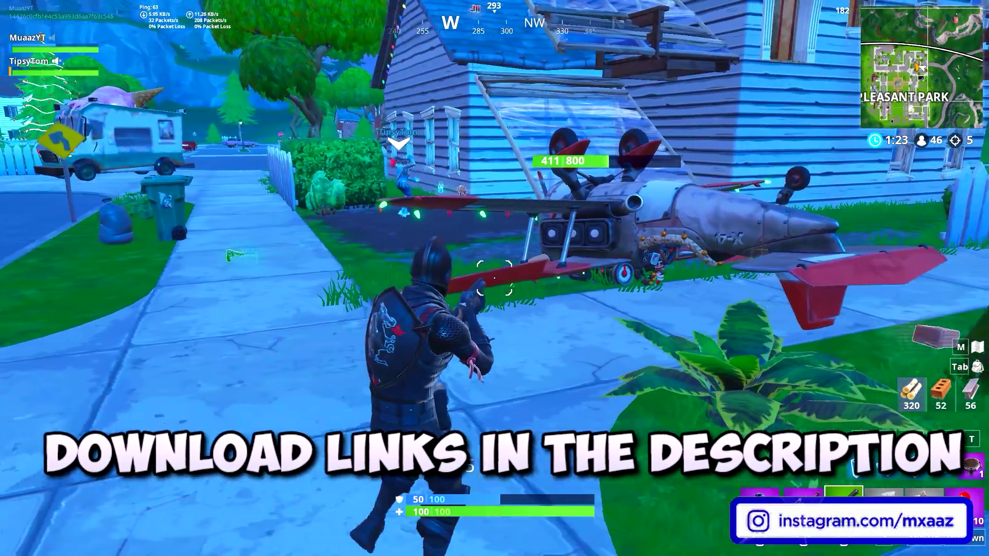
pyautogui.press('2')
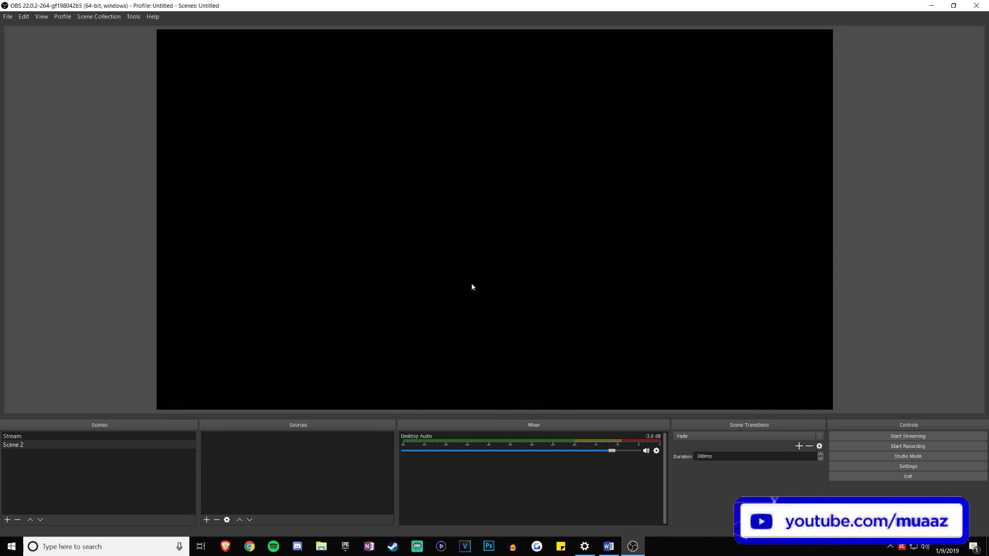
# - Add a new empty scene, keeping its default name Scene 3
pyautogui.rightClick(447, 207)
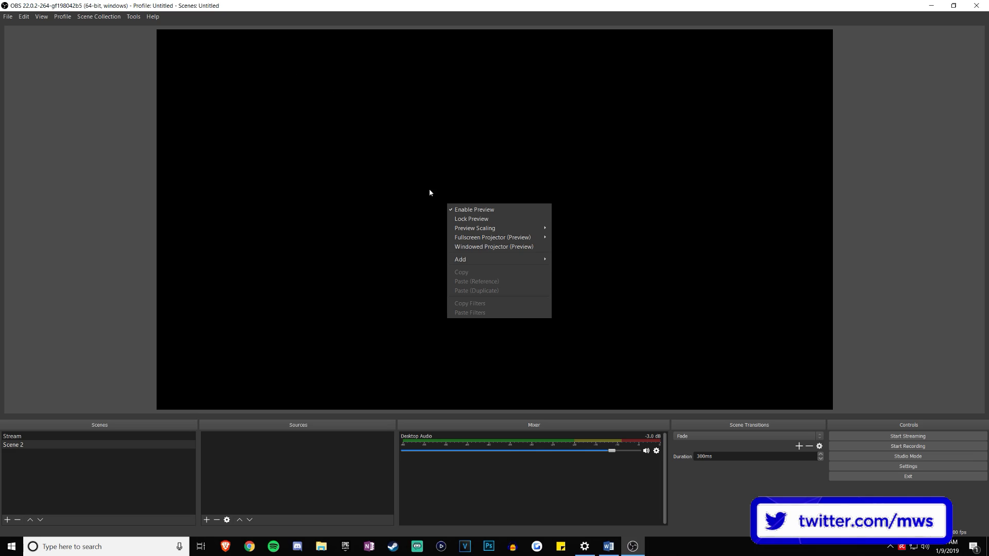
pyautogui.click(405, 195)
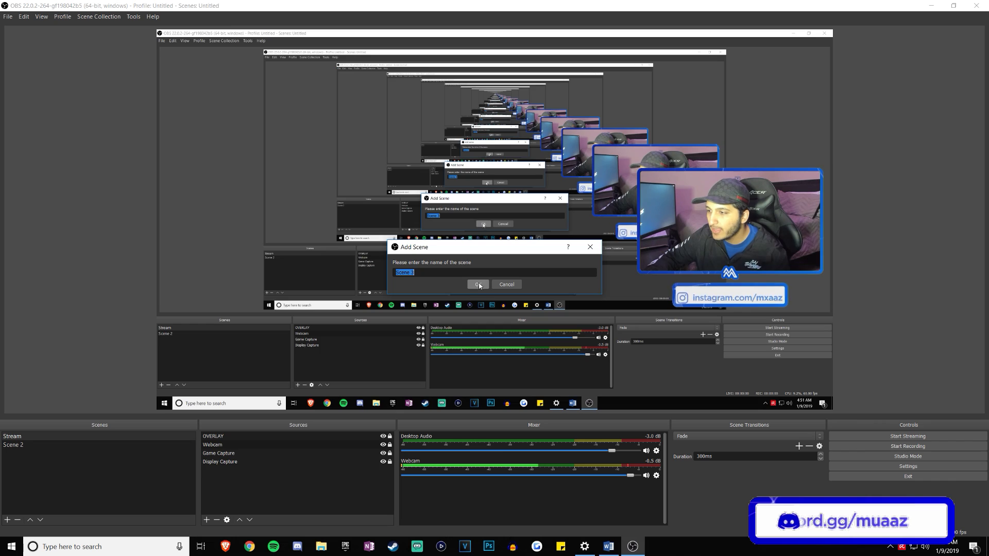
pyautogui.press('Return')
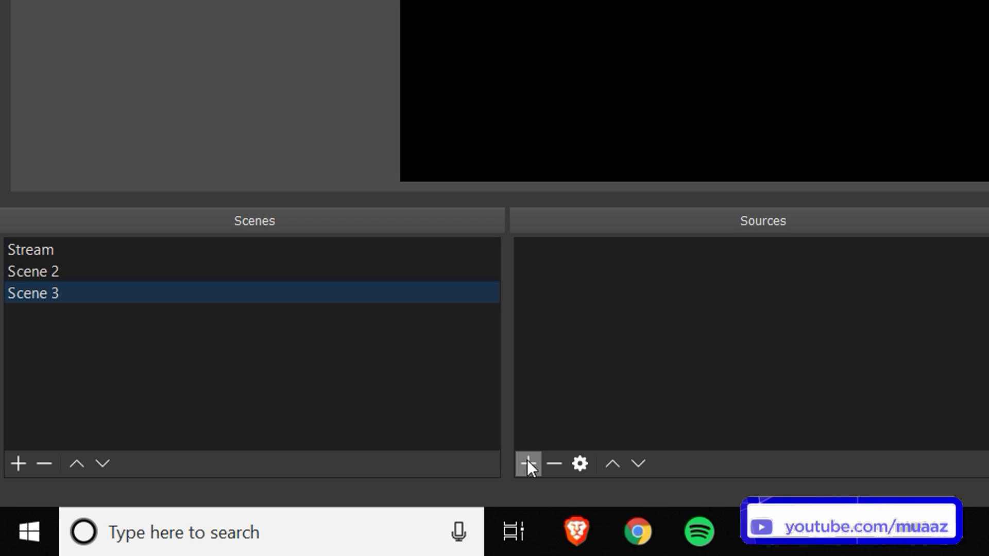
# - Bring up the source types to add a Display Capture source to Scene 3
pyautogui.click(206, 519)
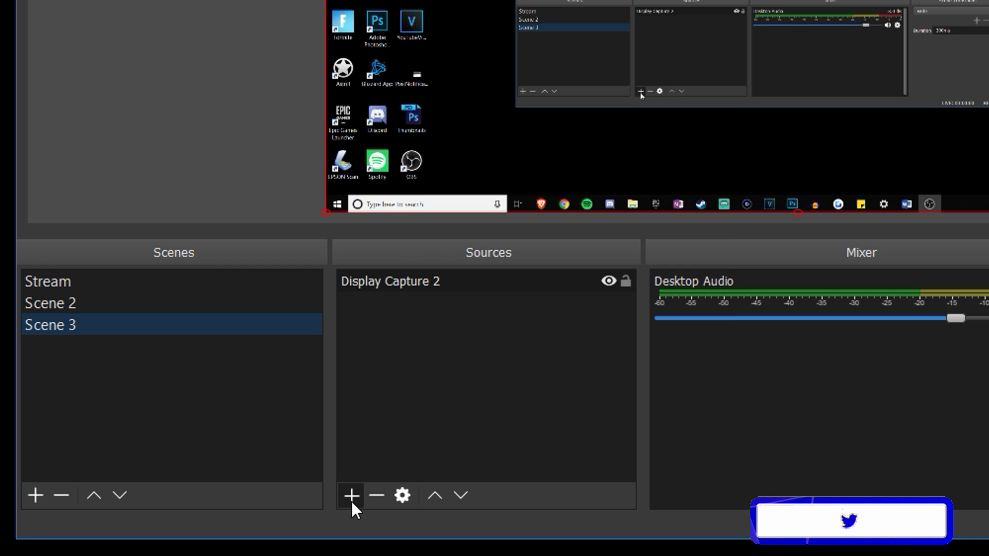
# - Browse the addable source types without adding any, then select the Stream scene
pyautogui.click(268, 463)
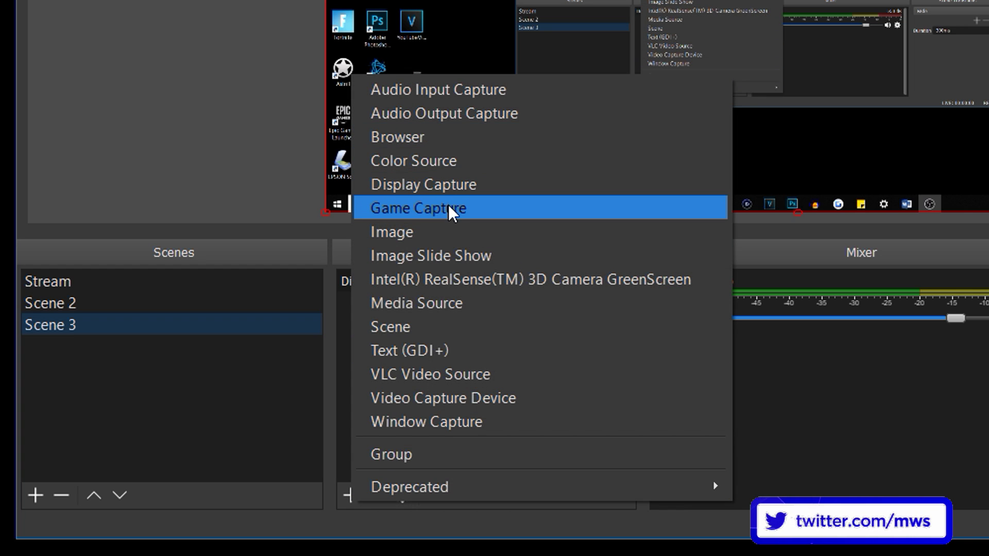
pyautogui.click(275, 435)
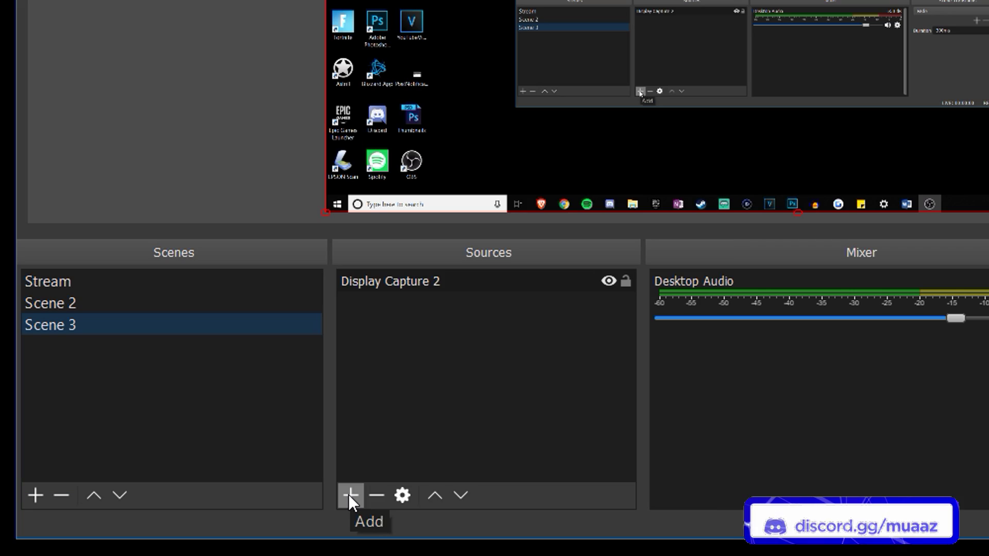
pyautogui.click(268, 463)
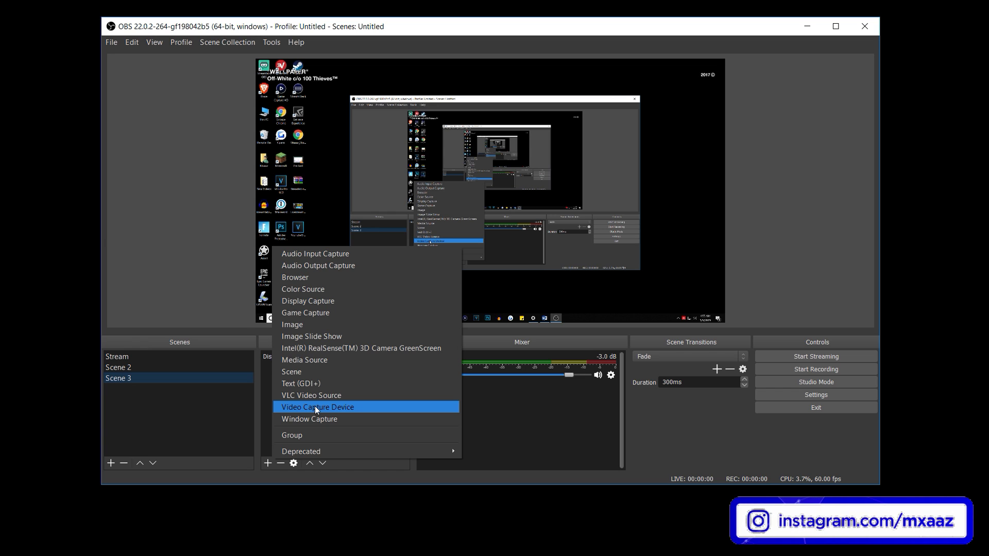
pyautogui.click(225, 409)
pyautogui.click(150, 355)
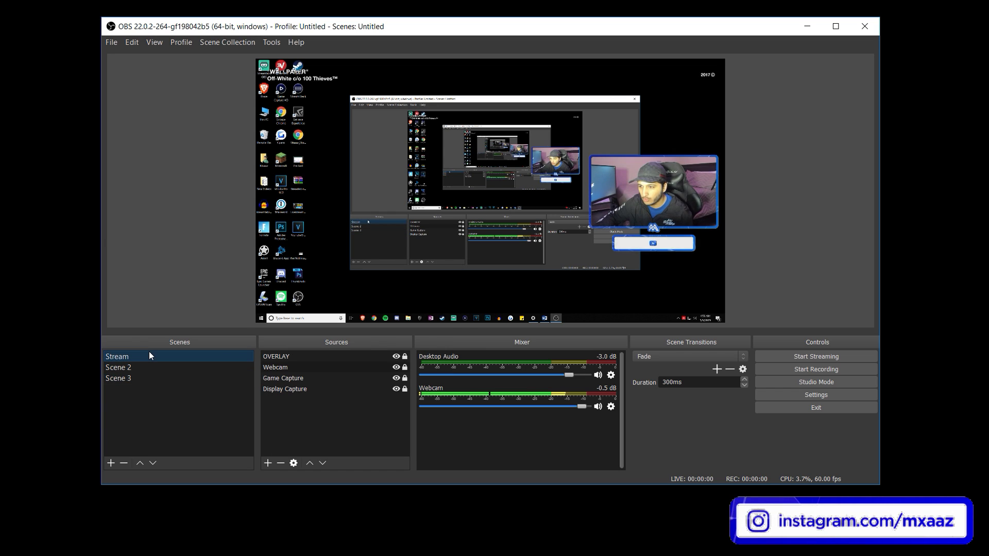
pyautogui.click(806, 394)
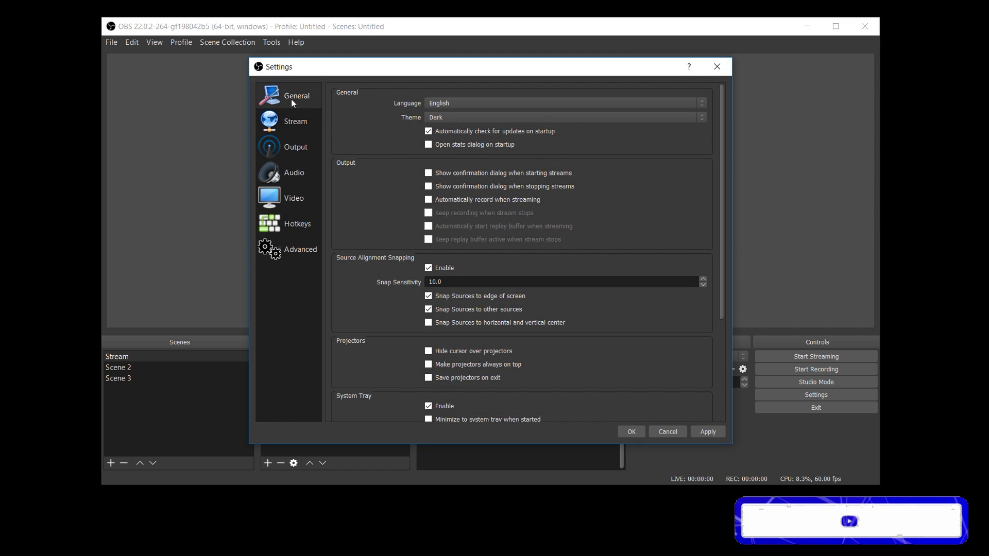
# - Try the Default theme, switch back to Dark, apply, and view the Output page
pyautogui.click(508, 118)
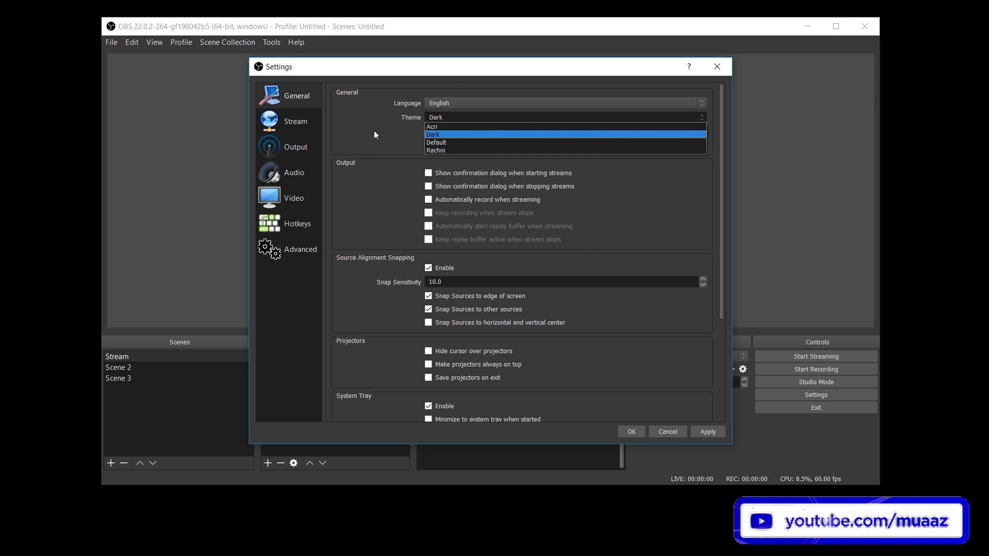
pyautogui.click(471, 143)
pyautogui.click(469, 117)
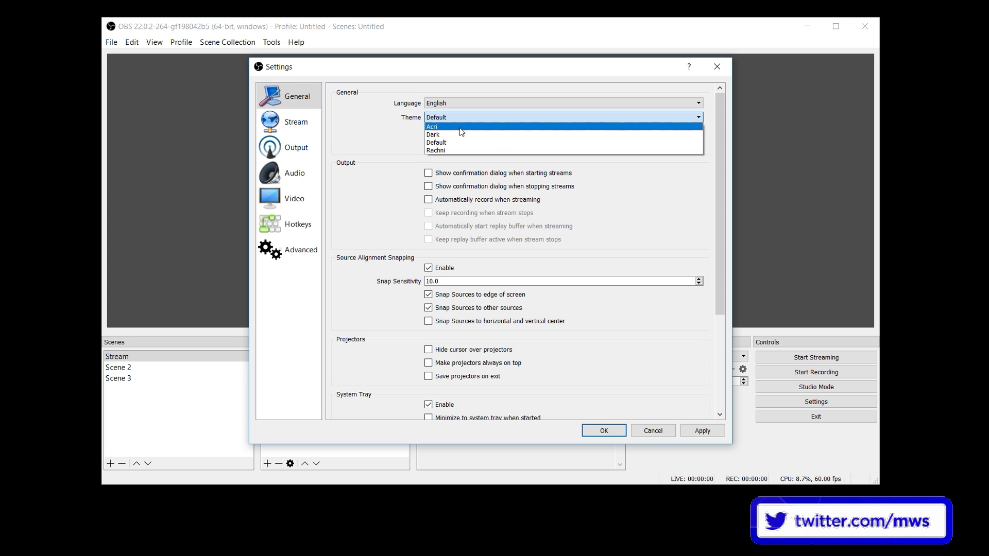
pyautogui.click(453, 138)
pyautogui.press('Up')
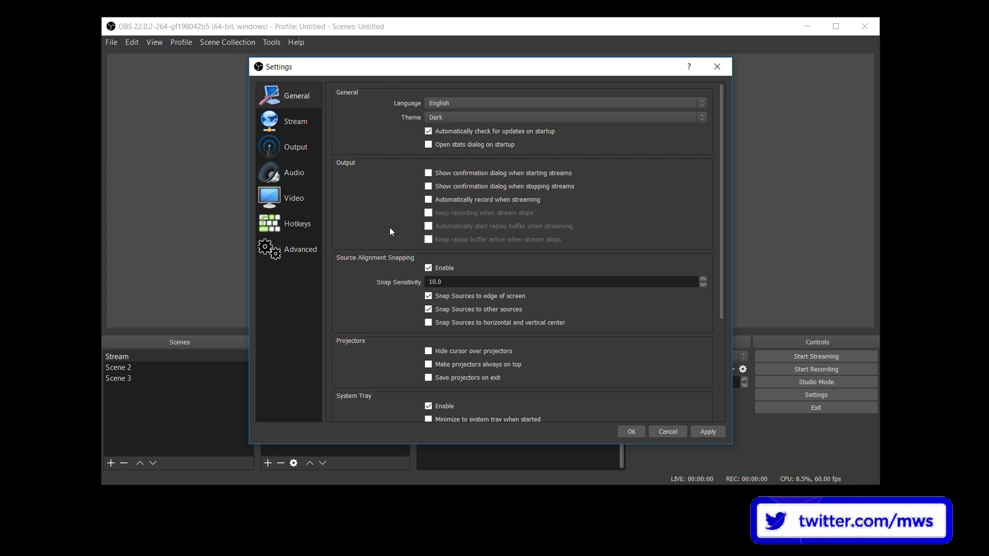
pyautogui.click(708, 432)
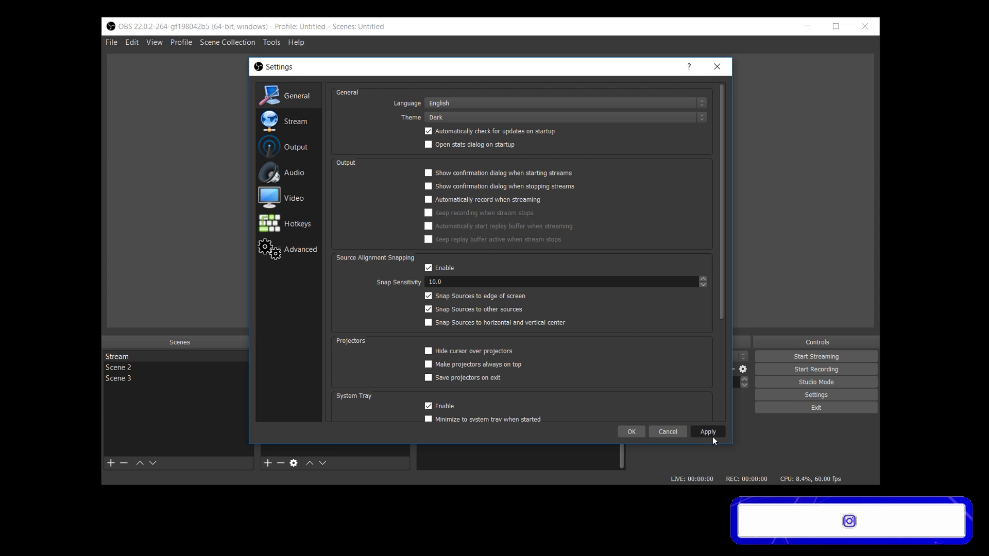
pyautogui.click(300, 151)
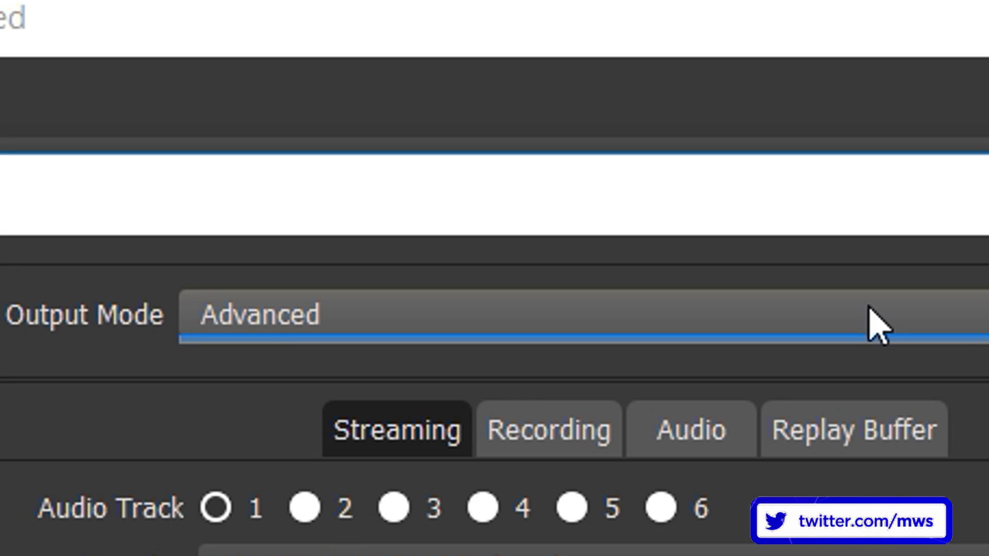
# - Keep the output mode on Advanced and show the Recording tab settings
pyautogui.click(572, 95)
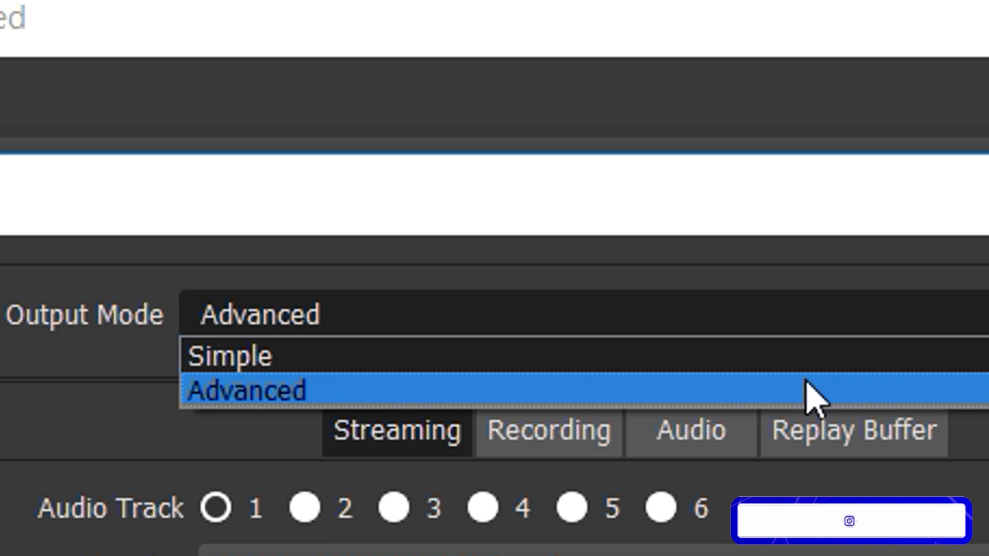
pyautogui.click(795, 406)
pyautogui.click(587, 441)
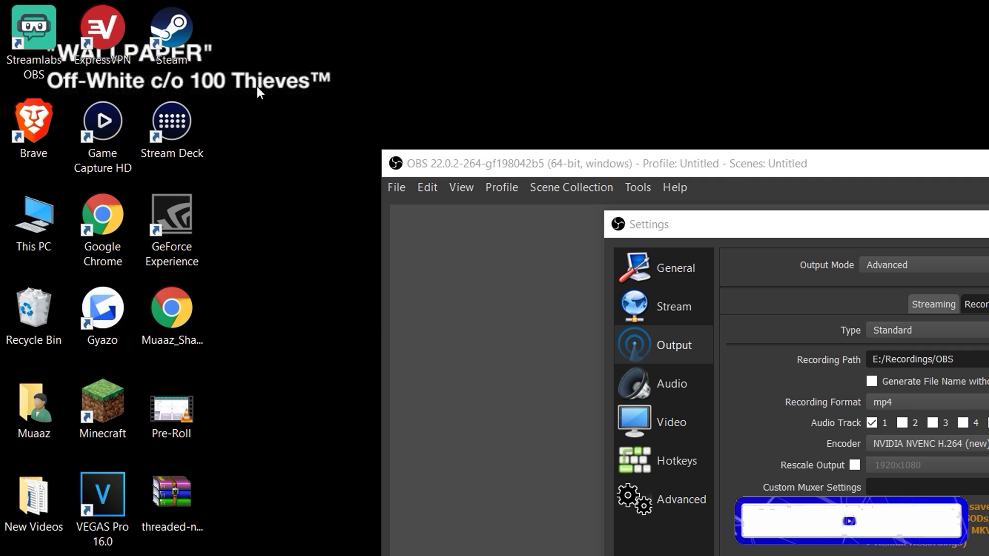
# - Create a folder on the desktop with the default name New folder
pyautogui.rightClick(257, 86)
pyautogui.moveTo(310, 275)
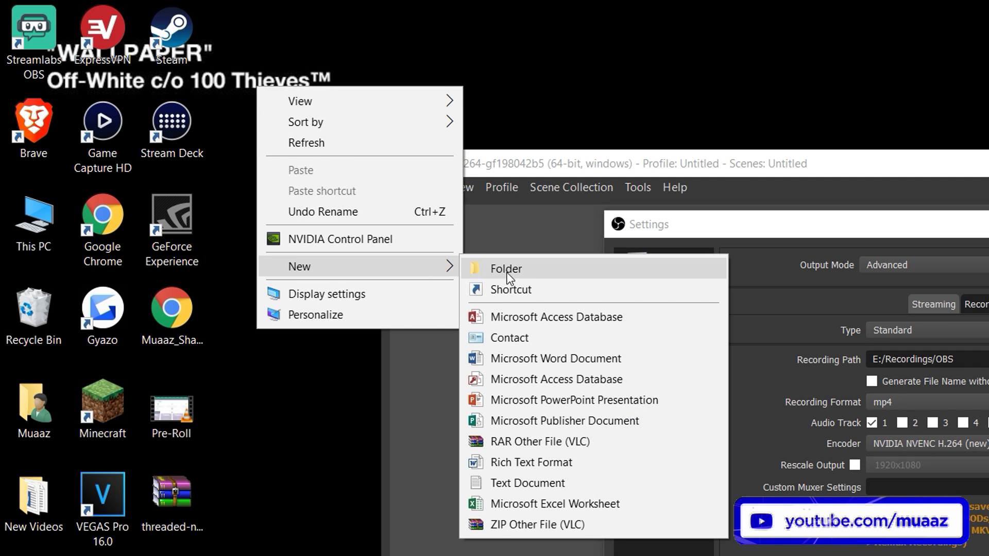
pyautogui.click(529, 270)
pyautogui.press('Return')
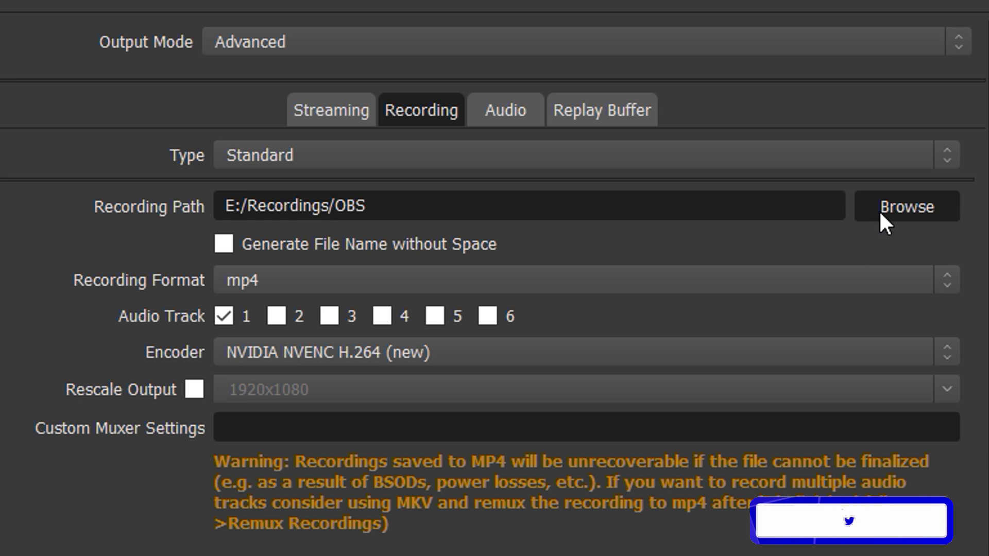
# - Set the recording path to C:/Users/User/Desktop/New folder
pyautogui.click(878, 209)
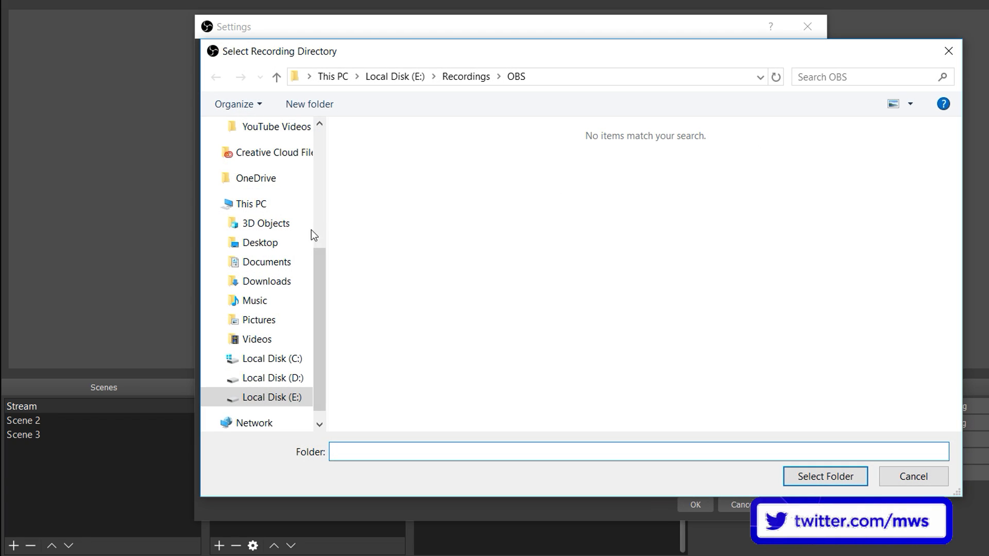
pyautogui.click(263, 242)
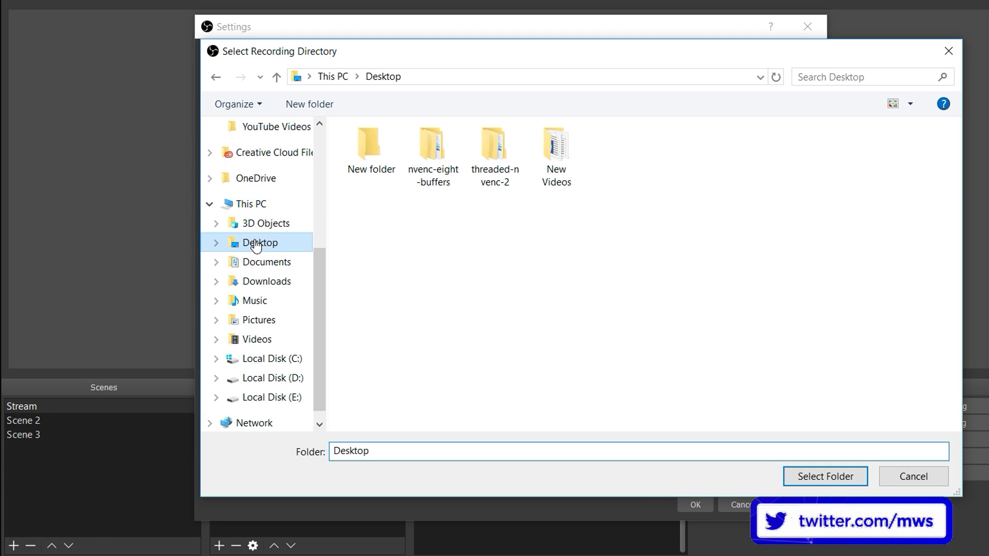
pyautogui.click(366, 150)
pyautogui.click(813, 478)
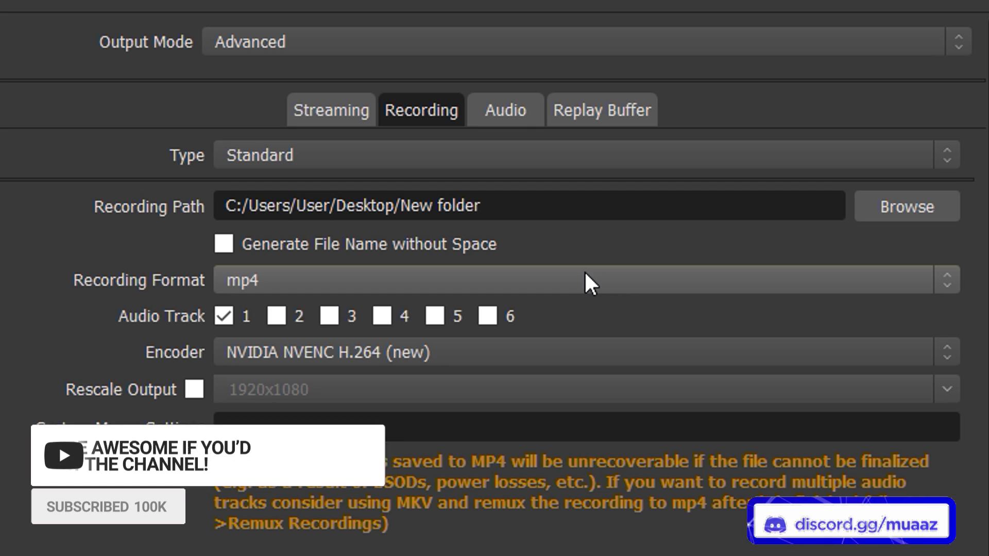
pyautogui.click(795, 339)
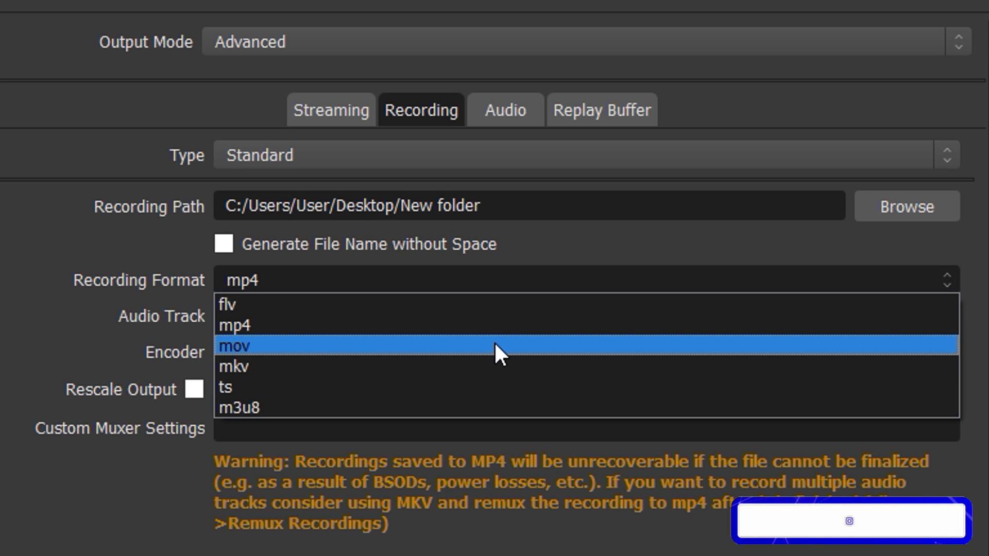
pyautogui.click(1, 239)
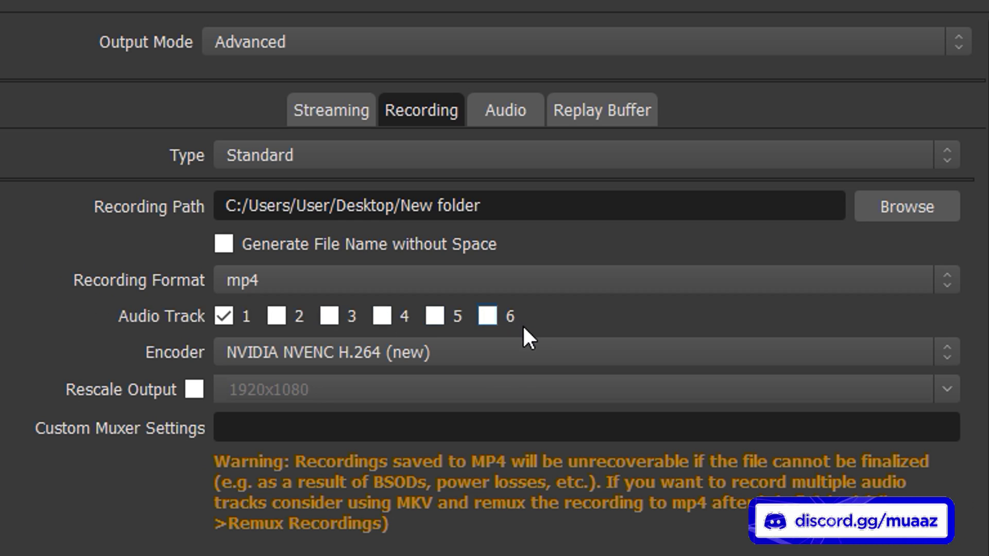
pyautogui.click(550, 355)
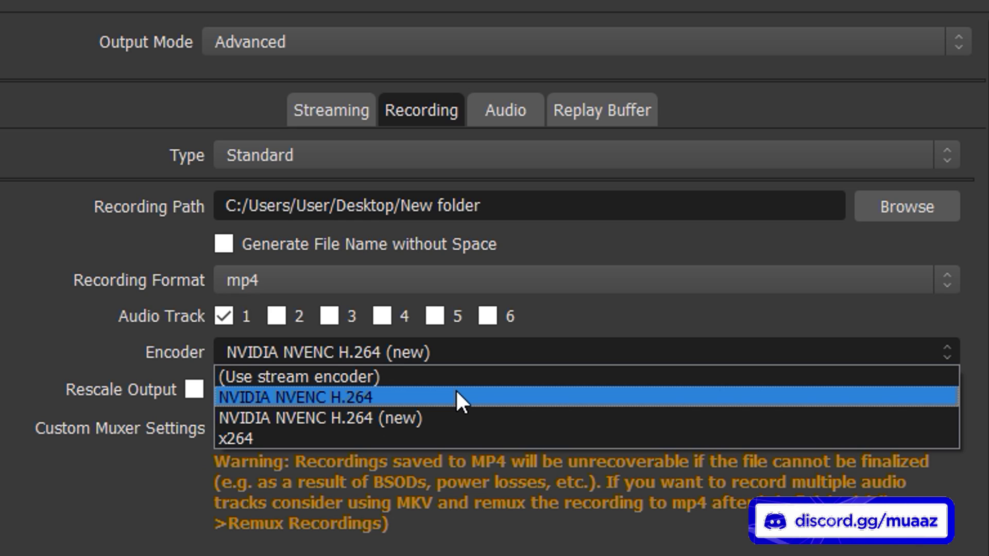
pyautogui.click(443, 417)
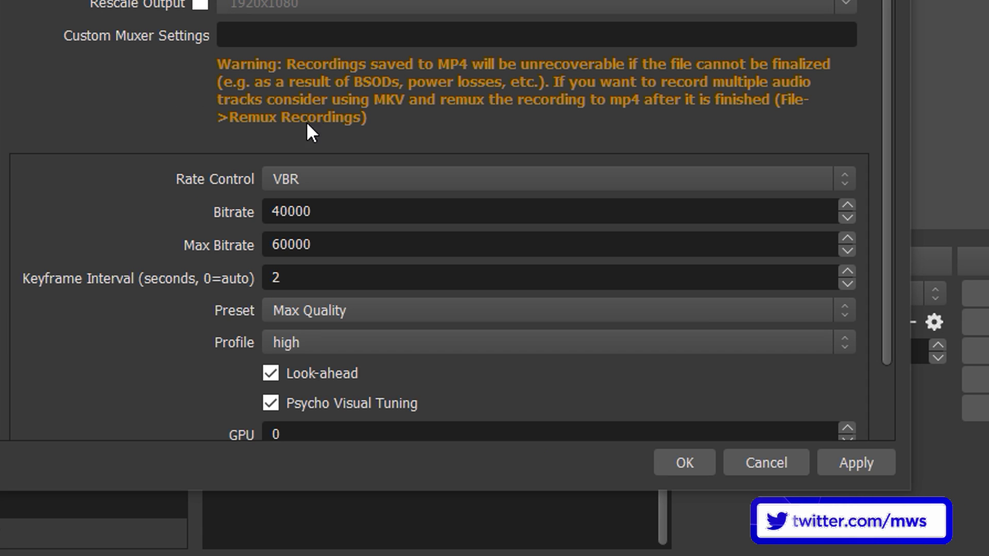
pyautogui.click(529, 174)
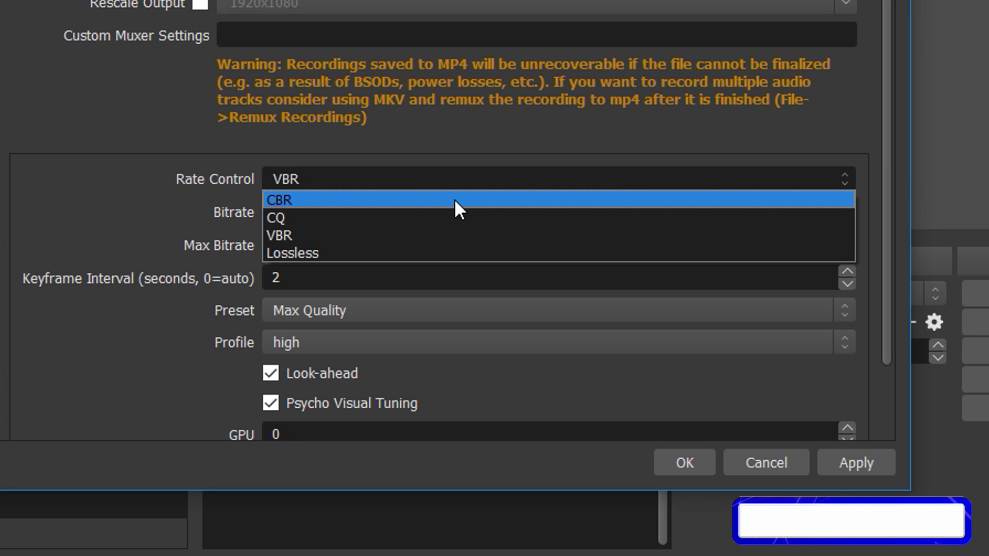
pyautogui.click(408, 235)
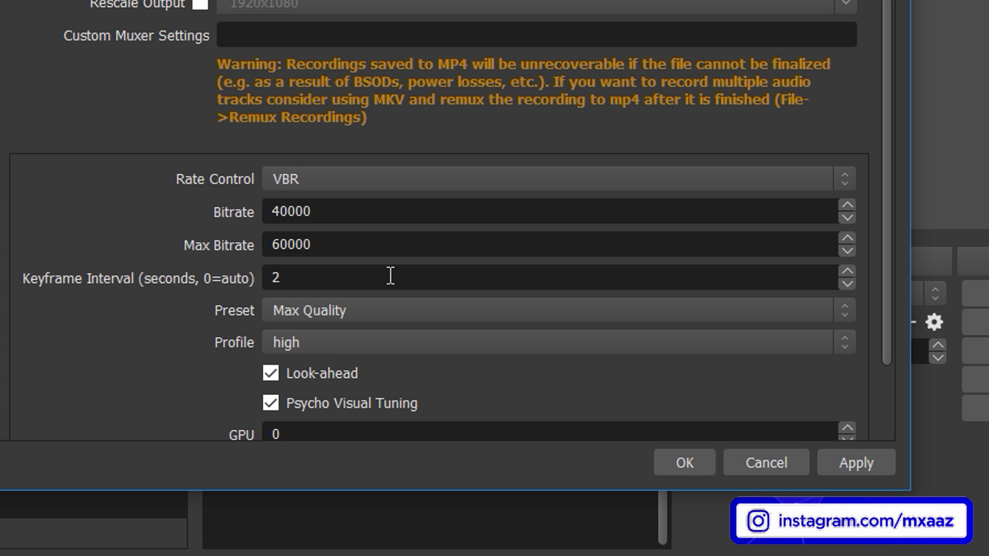
pyautogui.click(522, 311)
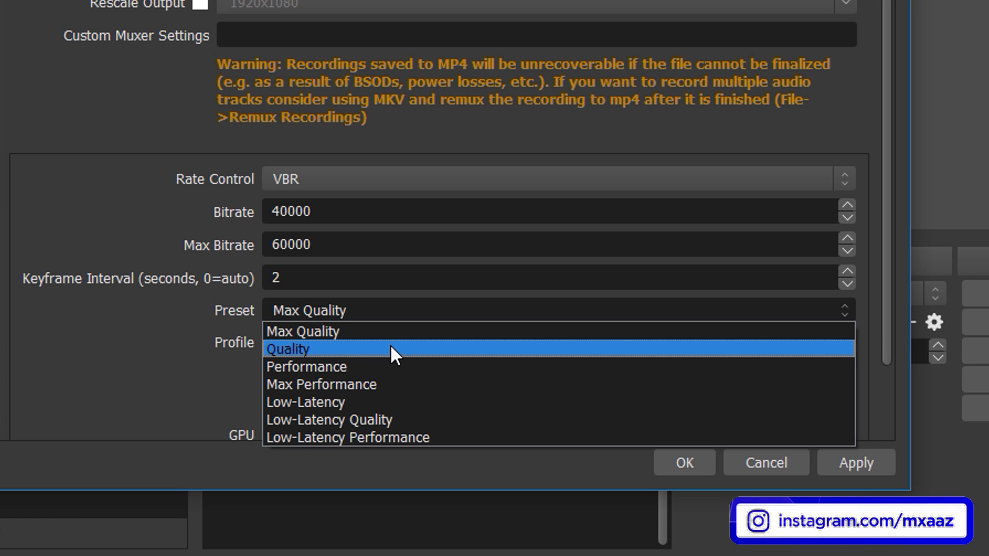
pyautogui.click(395, 330)
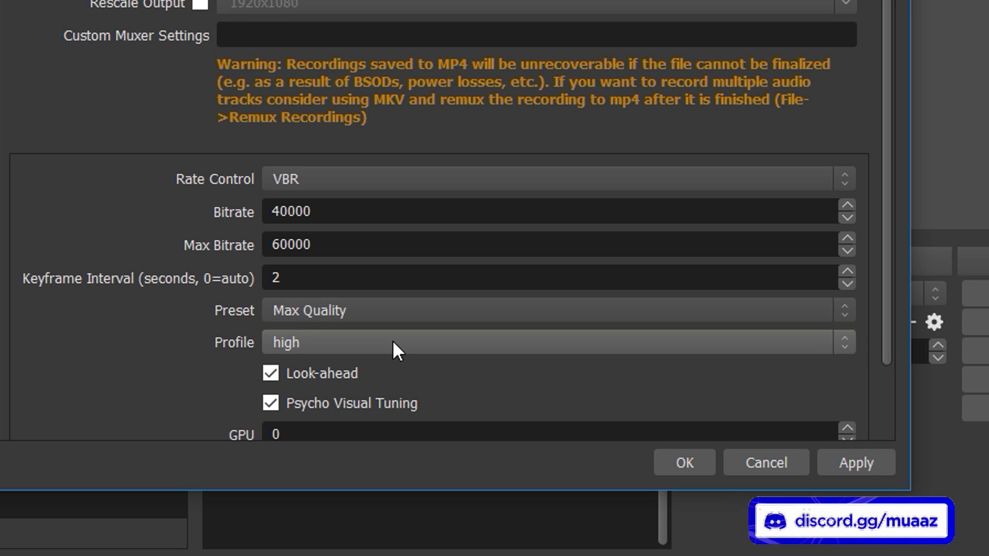
pyautogui.click(357, 341)
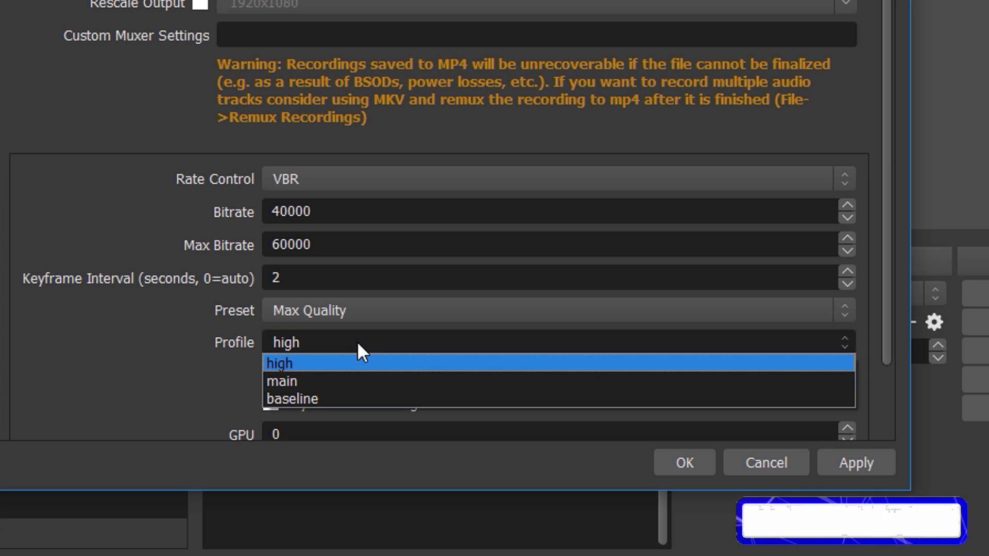
pyautogui.click(138, 342)
pyautogui.scroll(-3, 137, 335)
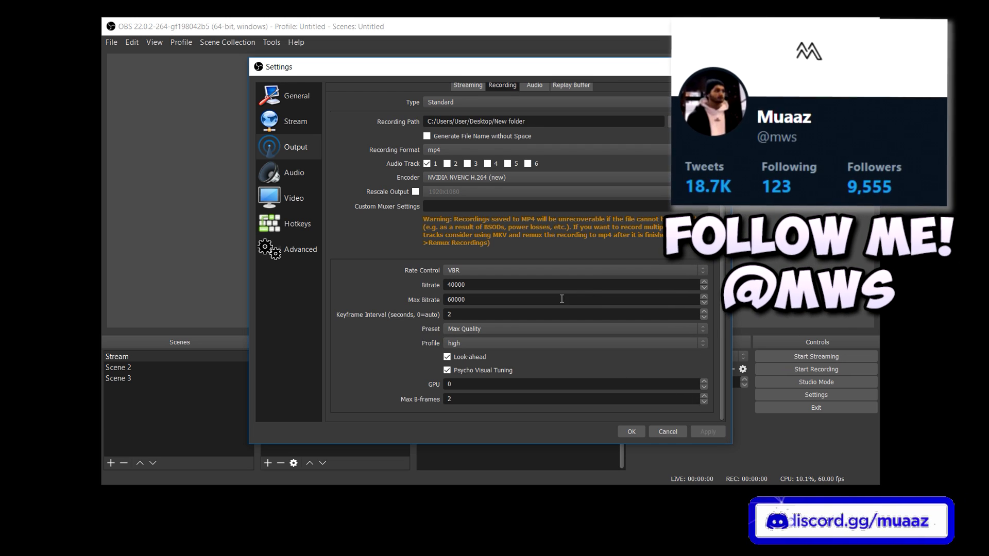
# - Confirm 44.1khz sample rate, Sennheiser HD 660 S desktop audio and Yeti microphone input
pyautogui.click(299, 171)
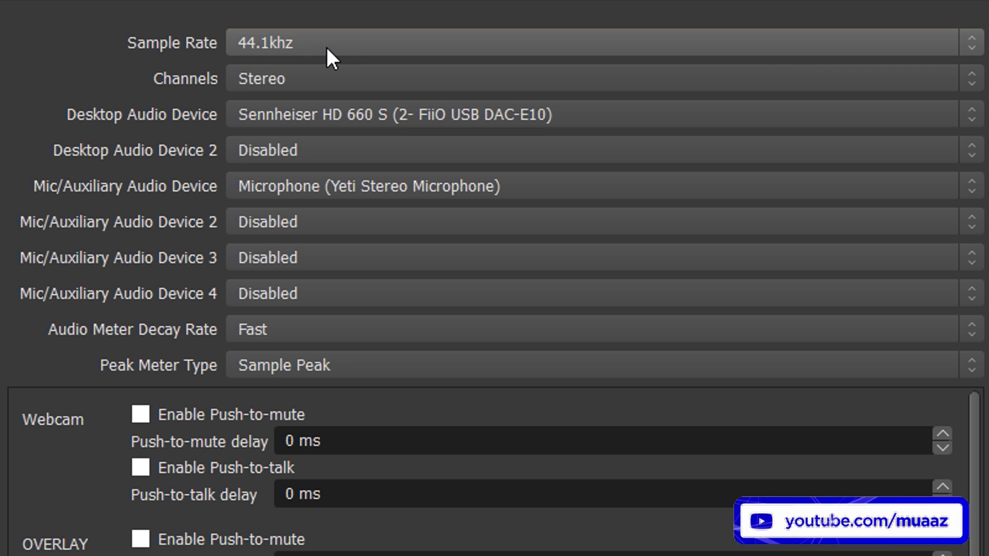
pyautogui.click(326, 45)
pyautogui.click(134, 66)
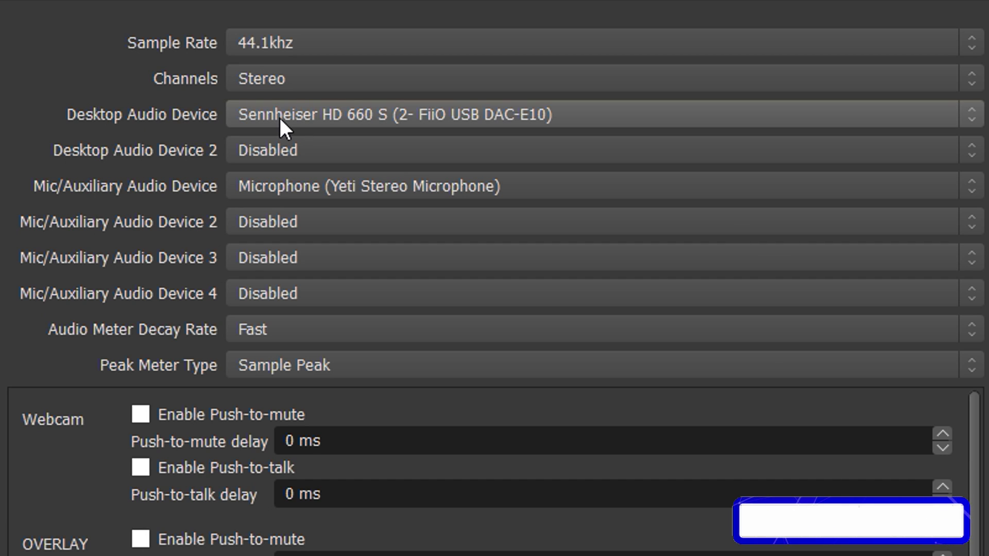
pyautogui.click(448, 113)
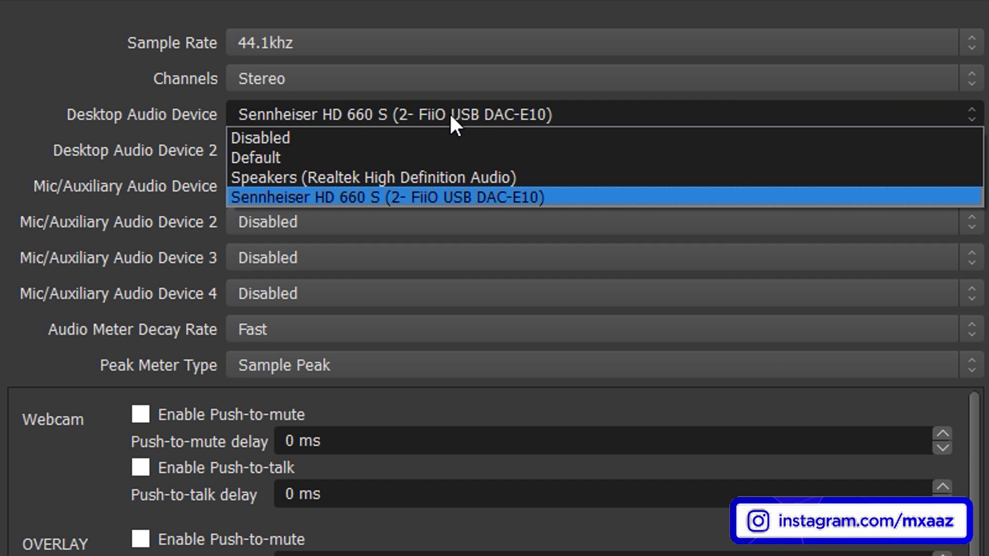
pyautogui.click(555, 199)
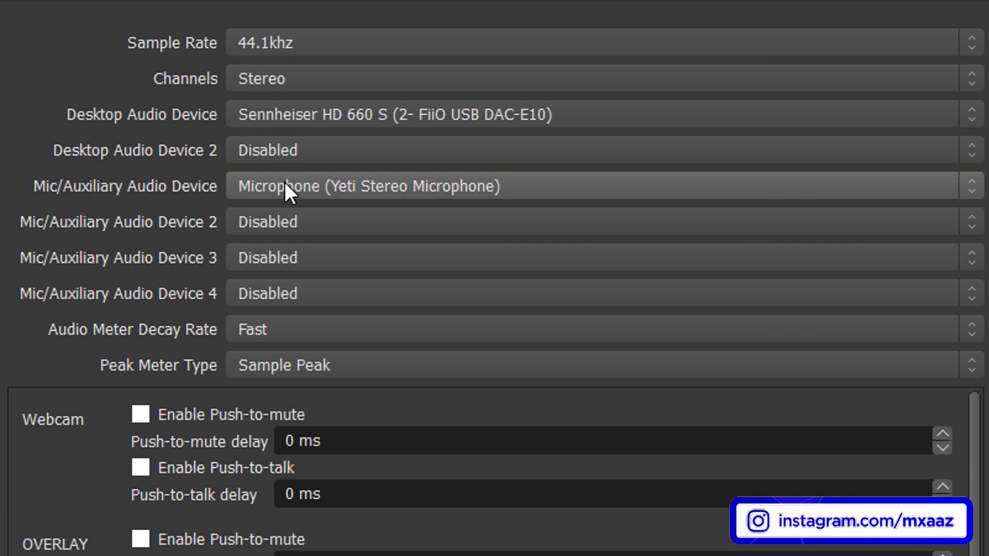
pyautogui.click(510, 189)
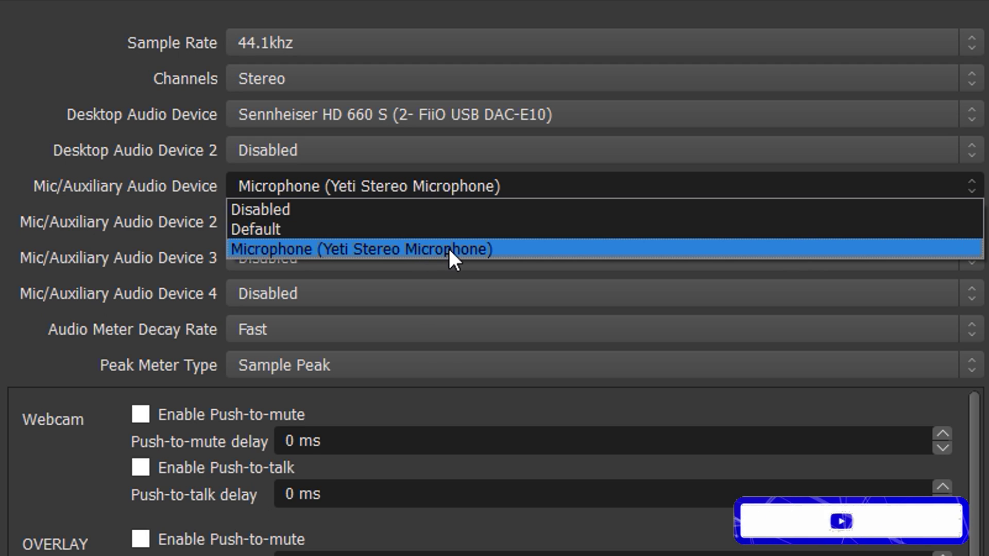
pyautogui.click(446, 249)
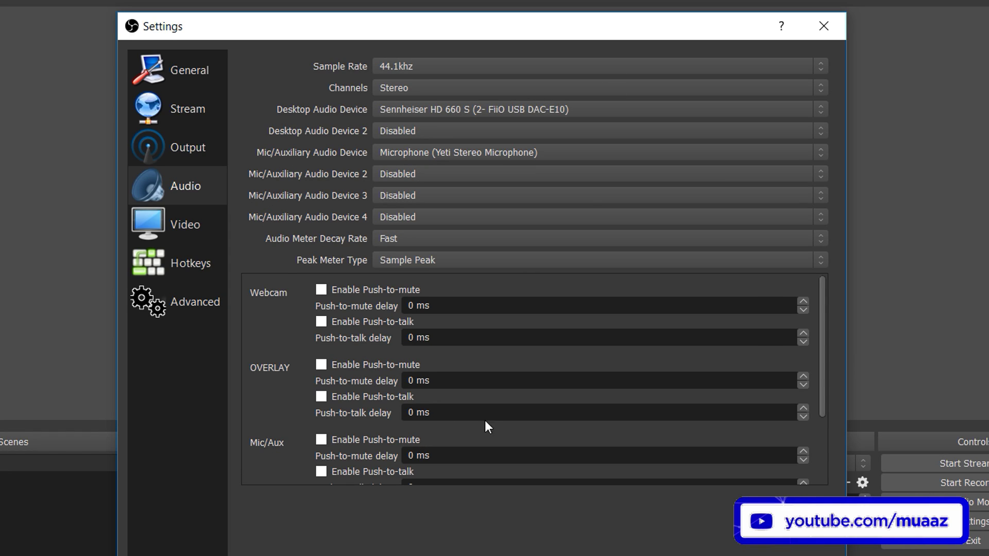
pyautogui.click(201, 227)
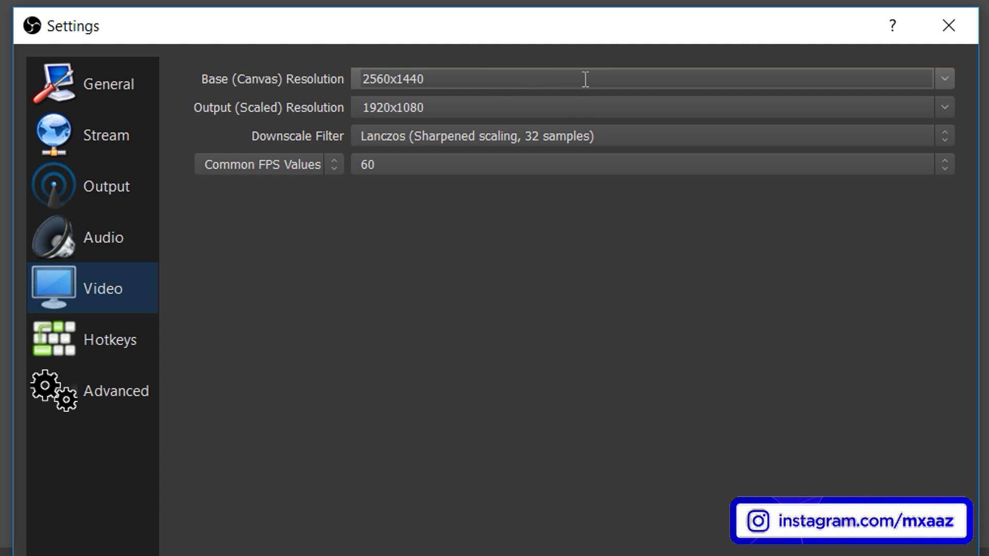
# - Keep the 2560x1440 canvas and set output to 1920x1080 after briefly trying 1280x720
pyautogui.click(937, 79)
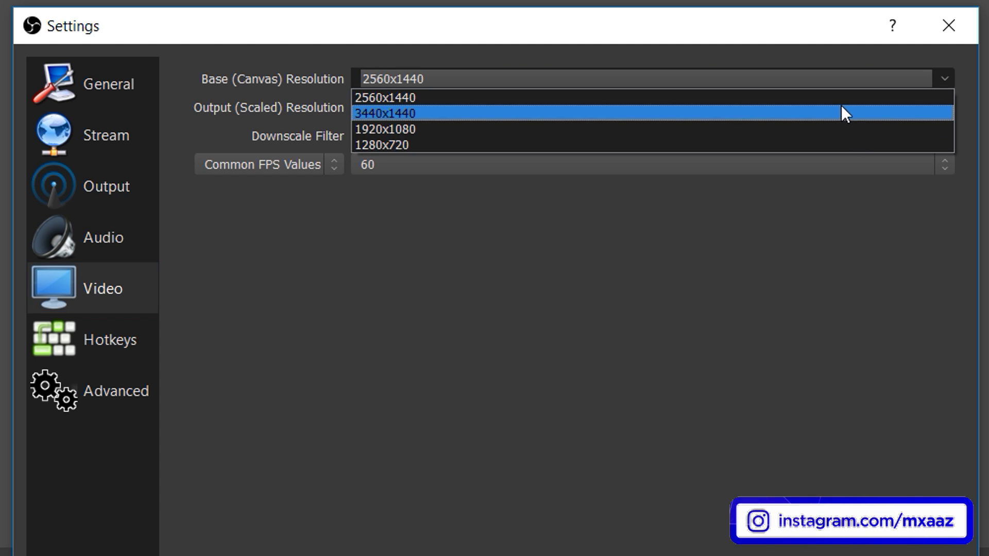
pyautogui.click(541, 93)
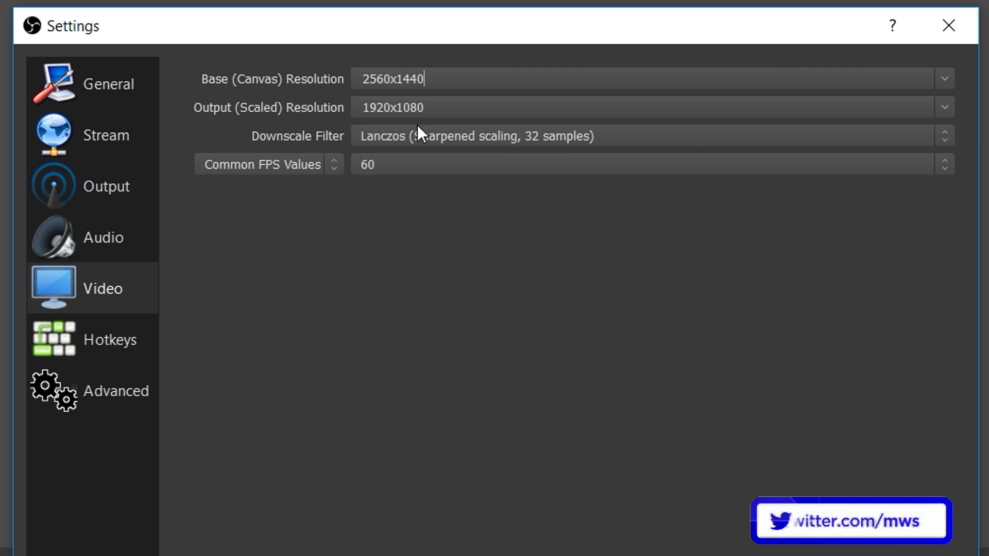
pyautogui.click(944, 113)
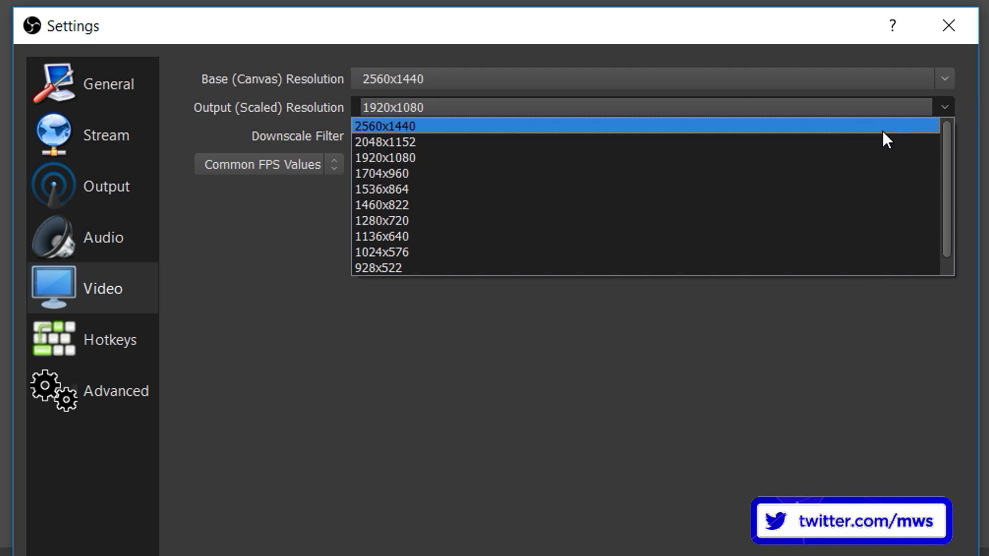
pyautogui.click(425, 220)
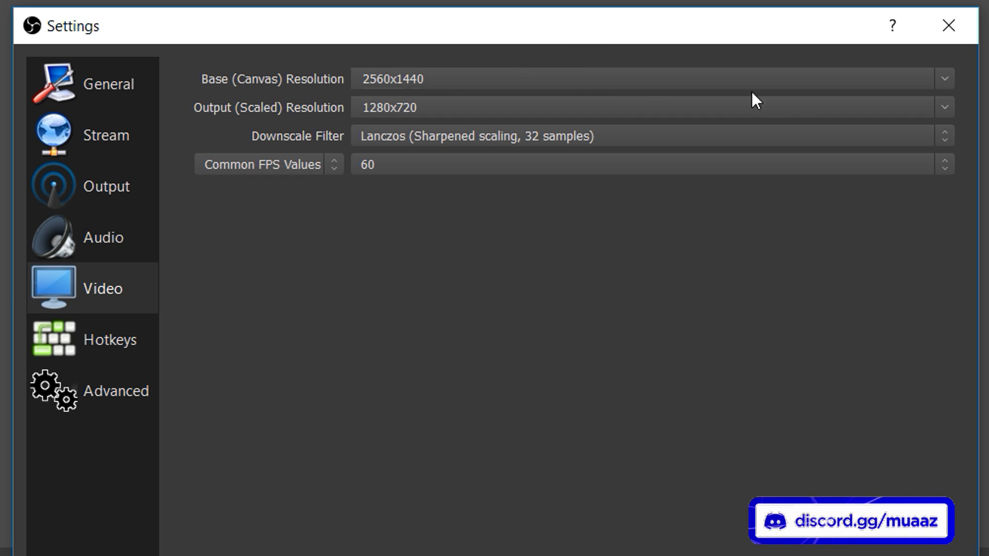
pyautogui.click(943, 107)
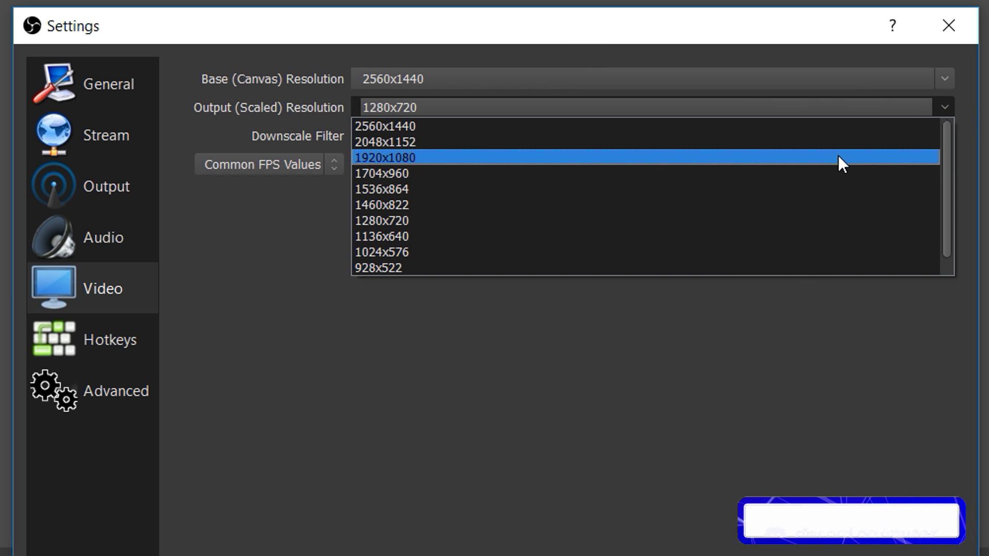
pyautogui.click(838, 157)
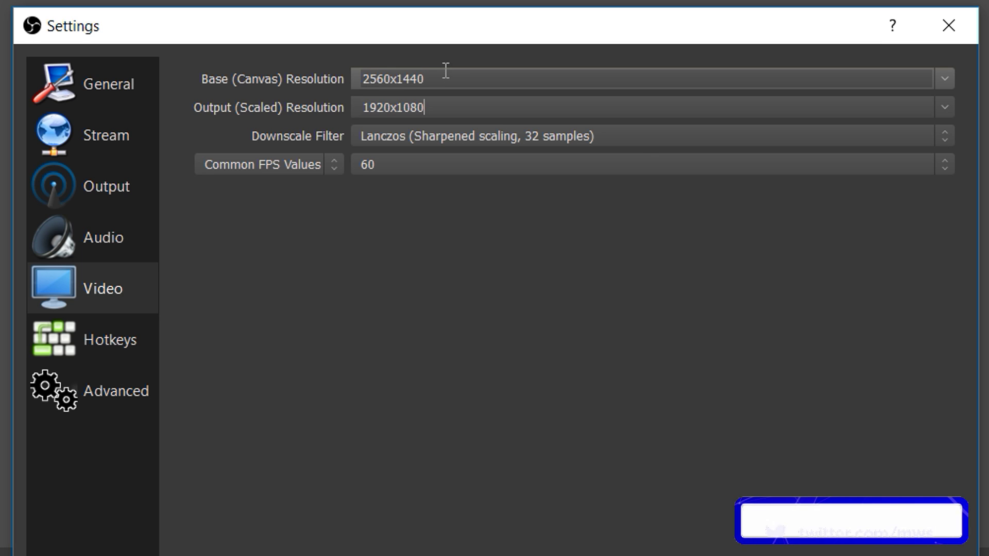
# - Keep the Lanczos downscale filter and 60 FPS, then go to Advanced settings
pyautogui.click(636, 134)
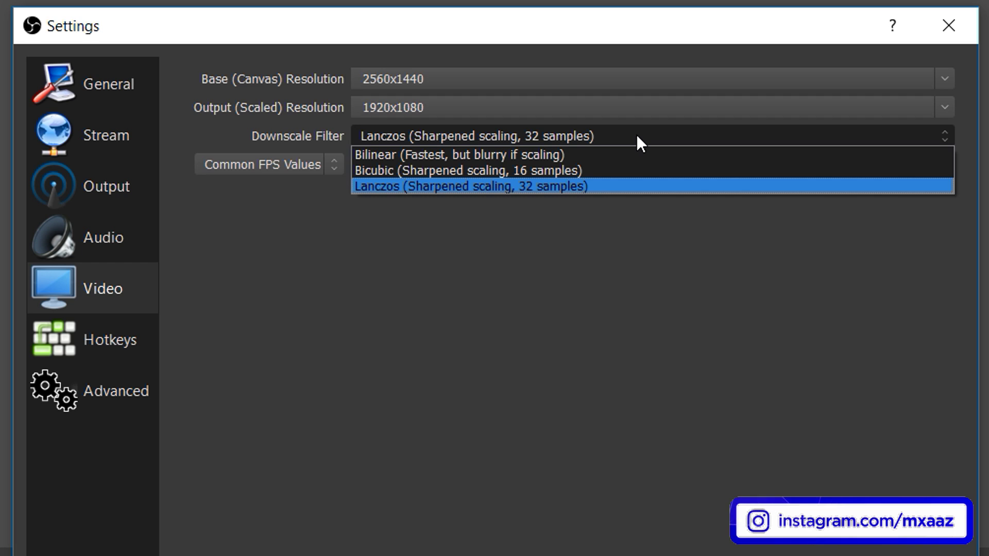
pyautogui.click(724, 277)
pyautogui.click(300, 173)
pyautogui.click(300, 176)
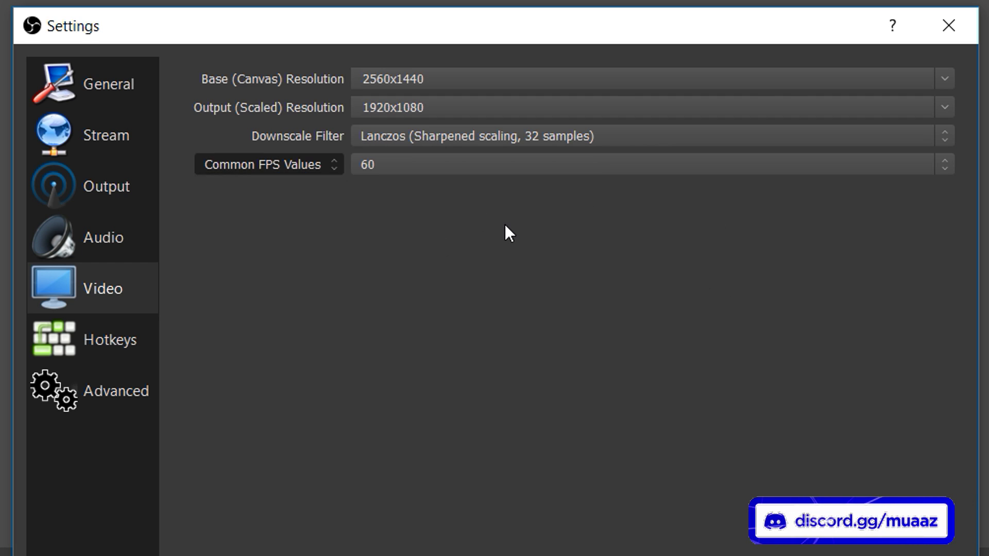
pyautogui.click(460, 165)
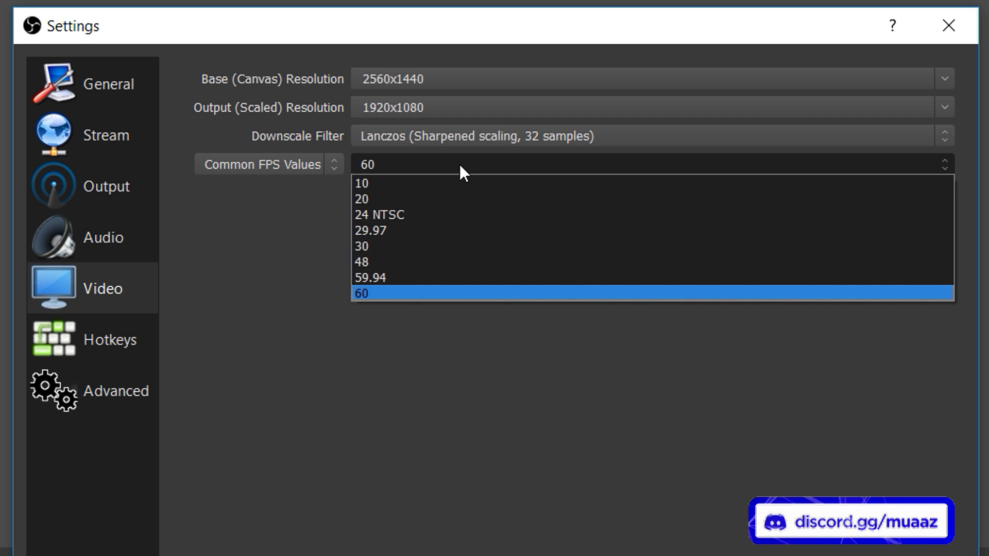
pyautogui.click(430, 292)
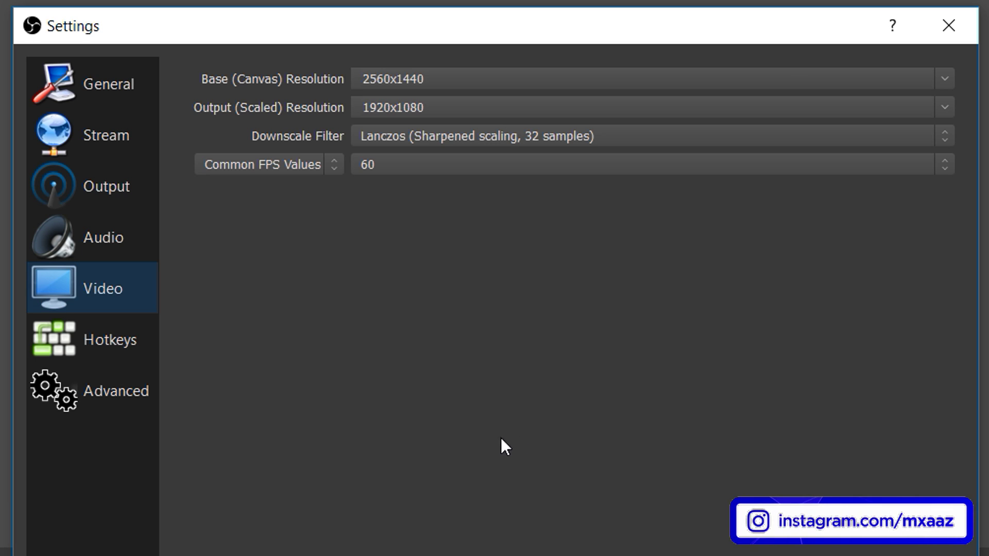
pyautogui.click(132, 390)
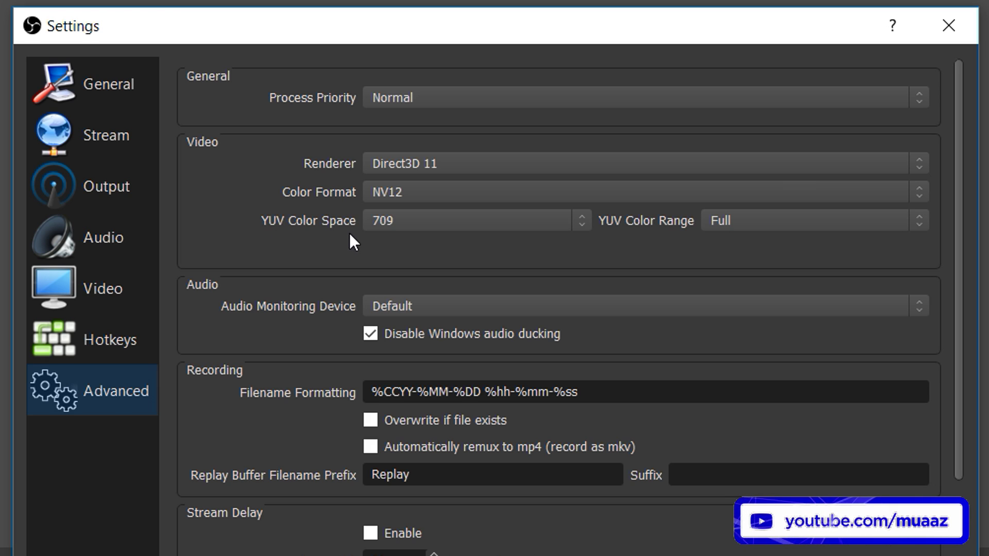
# - Keep the YUV colour space at 709 and the YUV colour range at Full
pyautogui.click(438, 226)
pyautogui.click(294, 244)
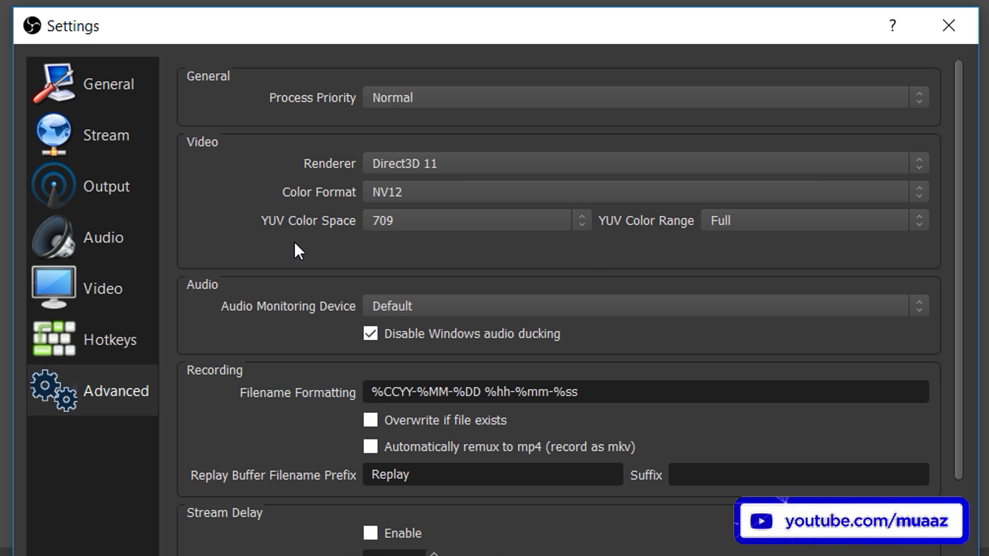
pyautogui.click(817, 224)
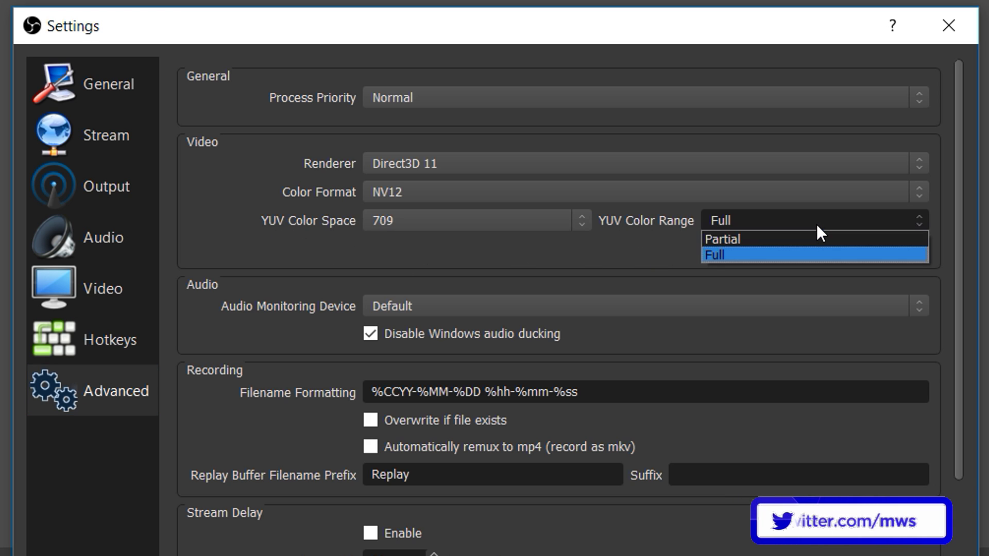
pyautogui.click(746, 263)
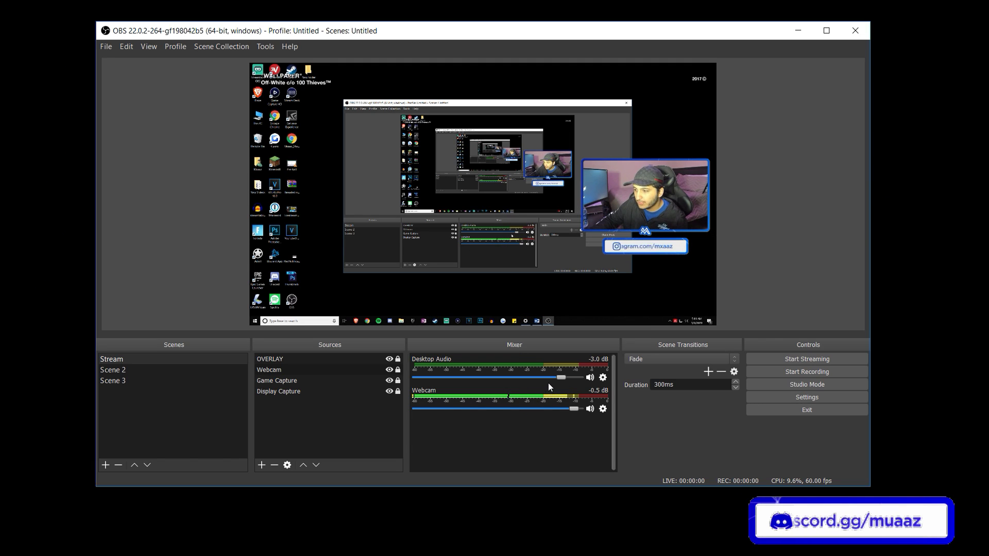
# - Lower the Webcam mixer fader from -2.2 dB to -2.5 dB, leaving the Sources list unchanged
pyautogui.moveTo(563, 379); pyautogui.dragTo(565, 410)
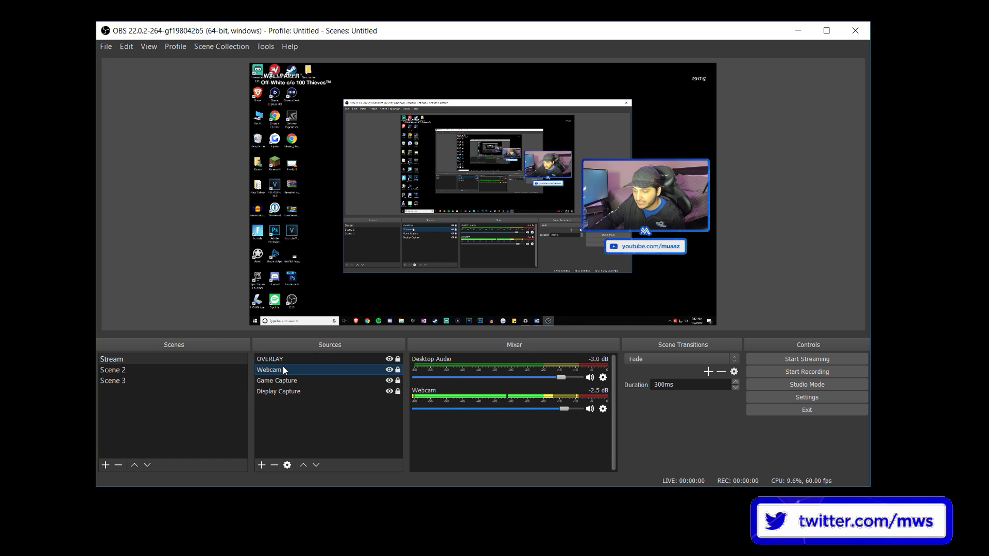
pyautogui.click(261, 465)
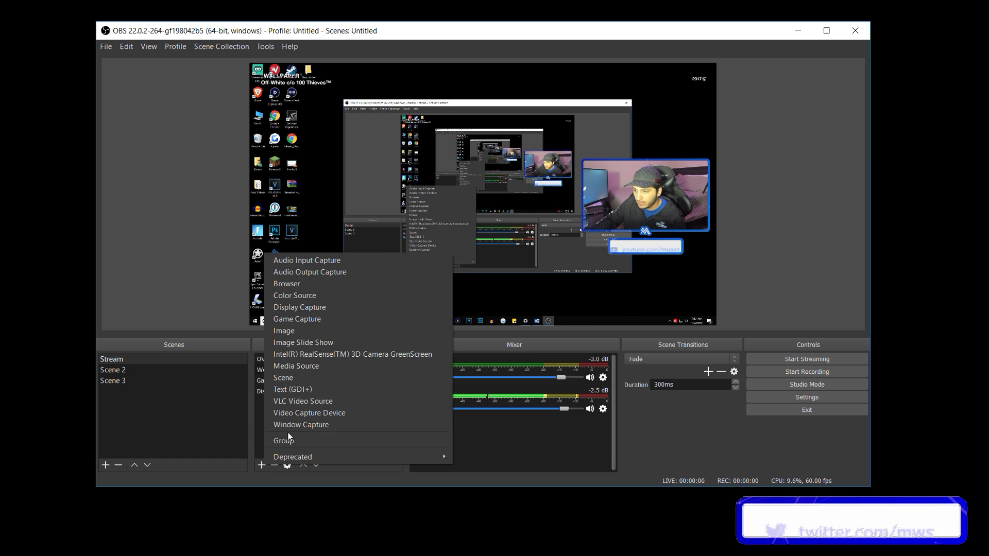
pyautogui.click(231, 417)
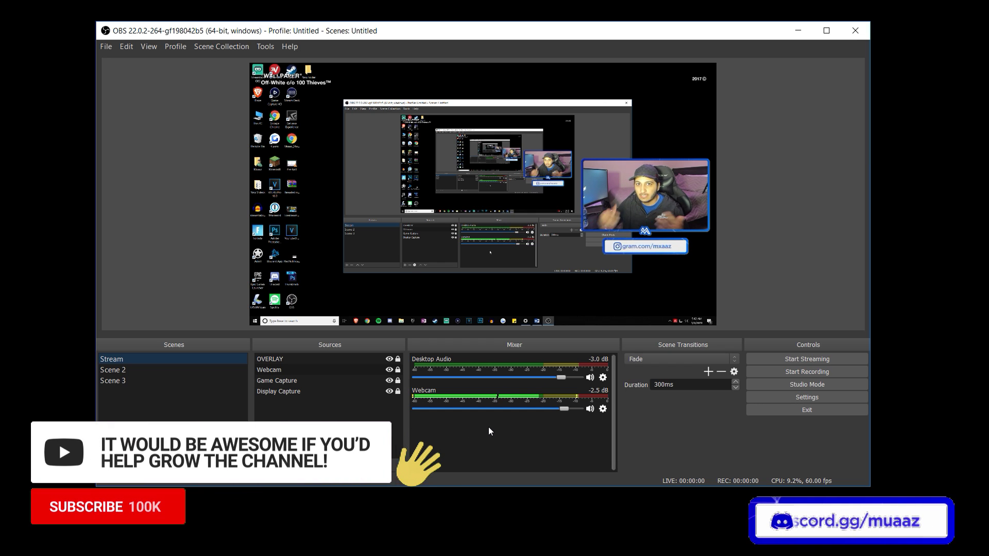
# - Start a test recording, enlarge the OBS preview, and minimize then restore OBS while it records
pyautogui.click(789, 368)
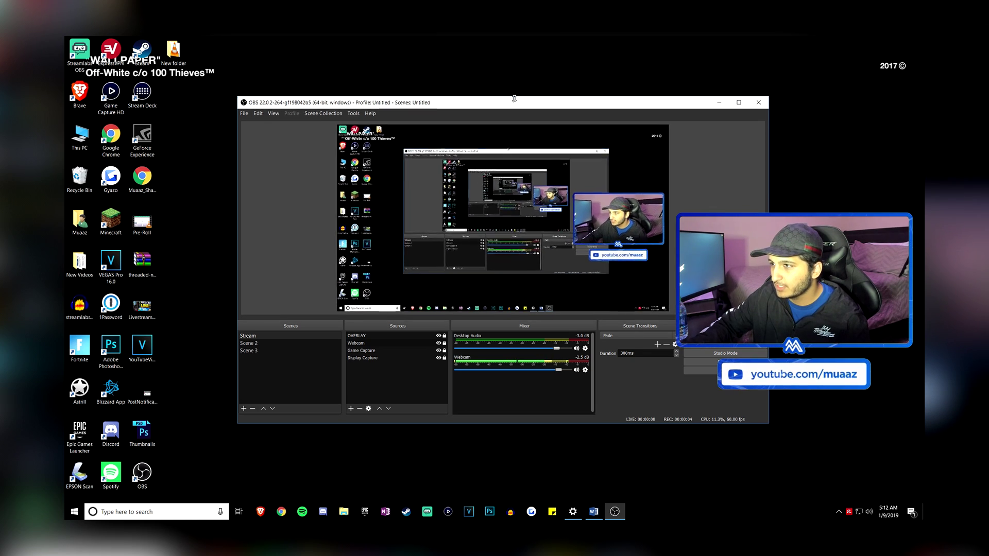
pyautogui.moveTo(514, 98); pyautogui.dragTo(609, 75)
pyautogui.click(718, 70)
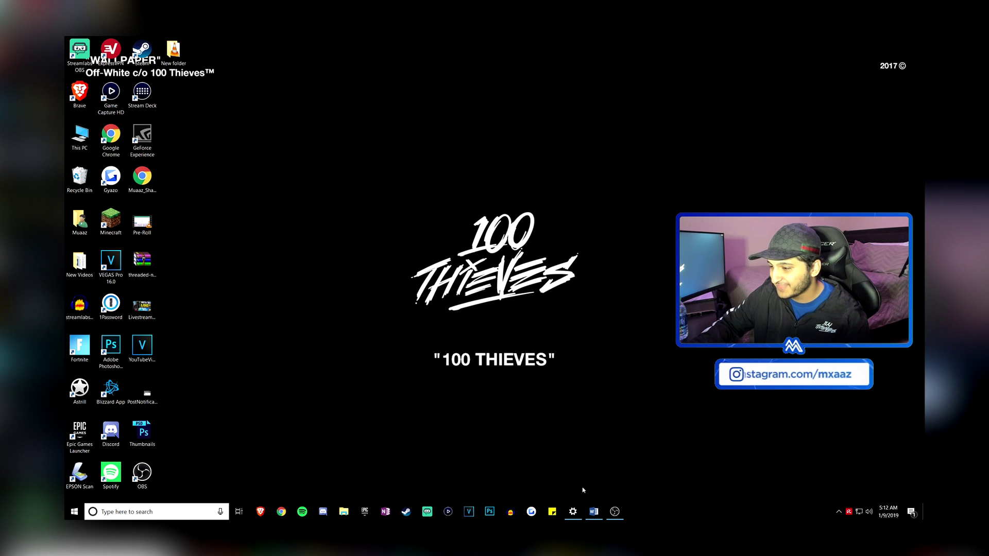
pyautogui.click(614, 511)
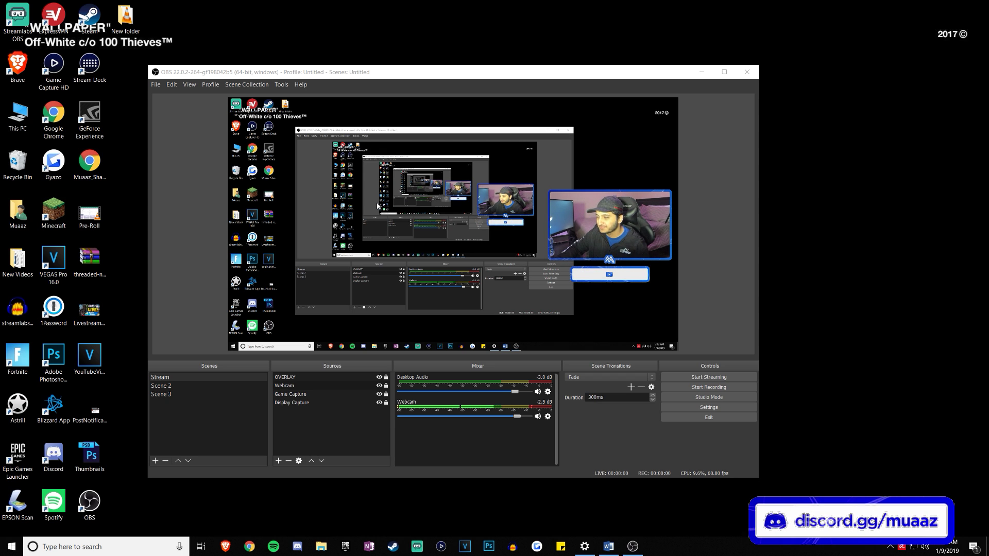
# - In New folder, view the recorded MP4's Properties details: 1920x1080 at 60 frames/second
pyautogui.doubleClick(128, 17)
pyautogui.moveTo(288, 56); pyautogui.dragTo(484, 169)
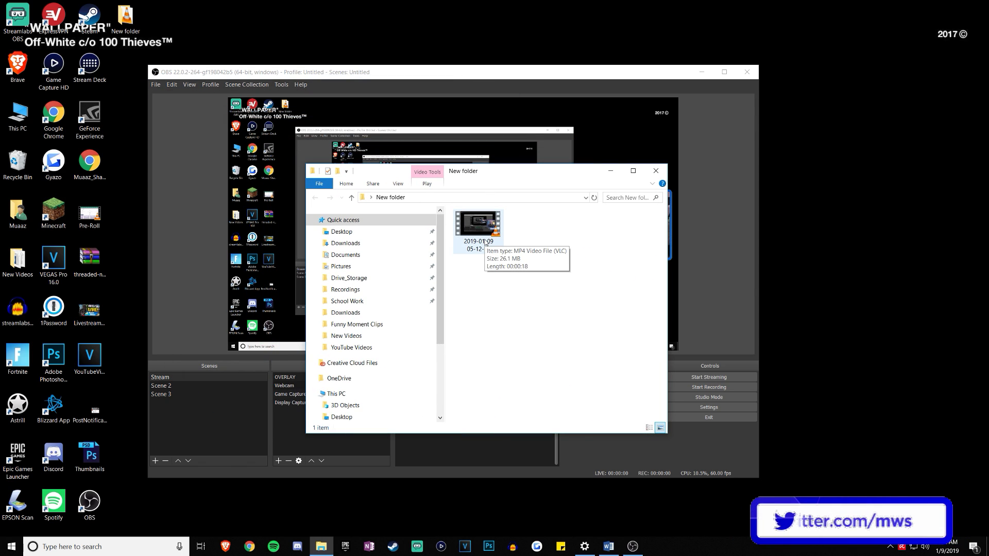
pyautogui.rightClick(485, 242)
pyautogui.click(515, 487)
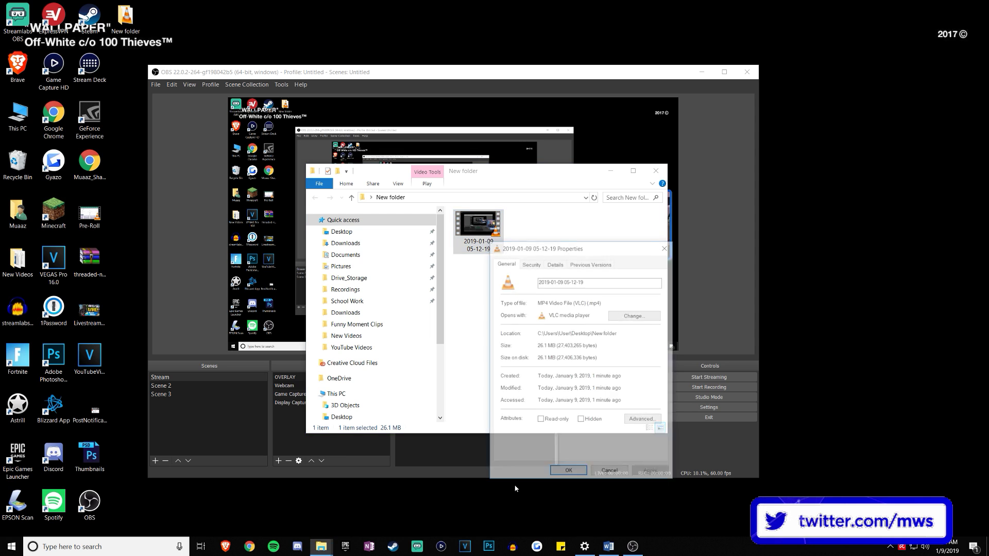
pyautogui.click(554, 264)
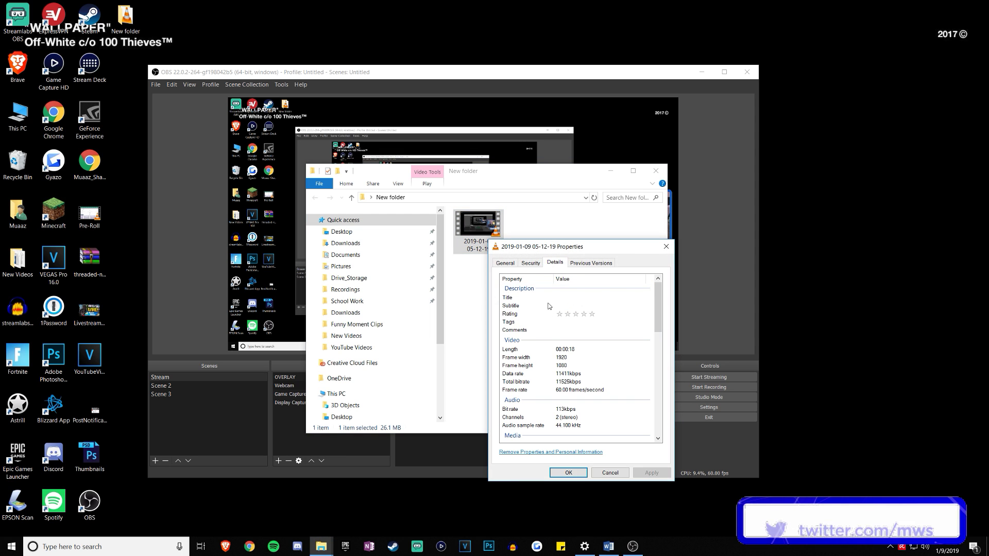